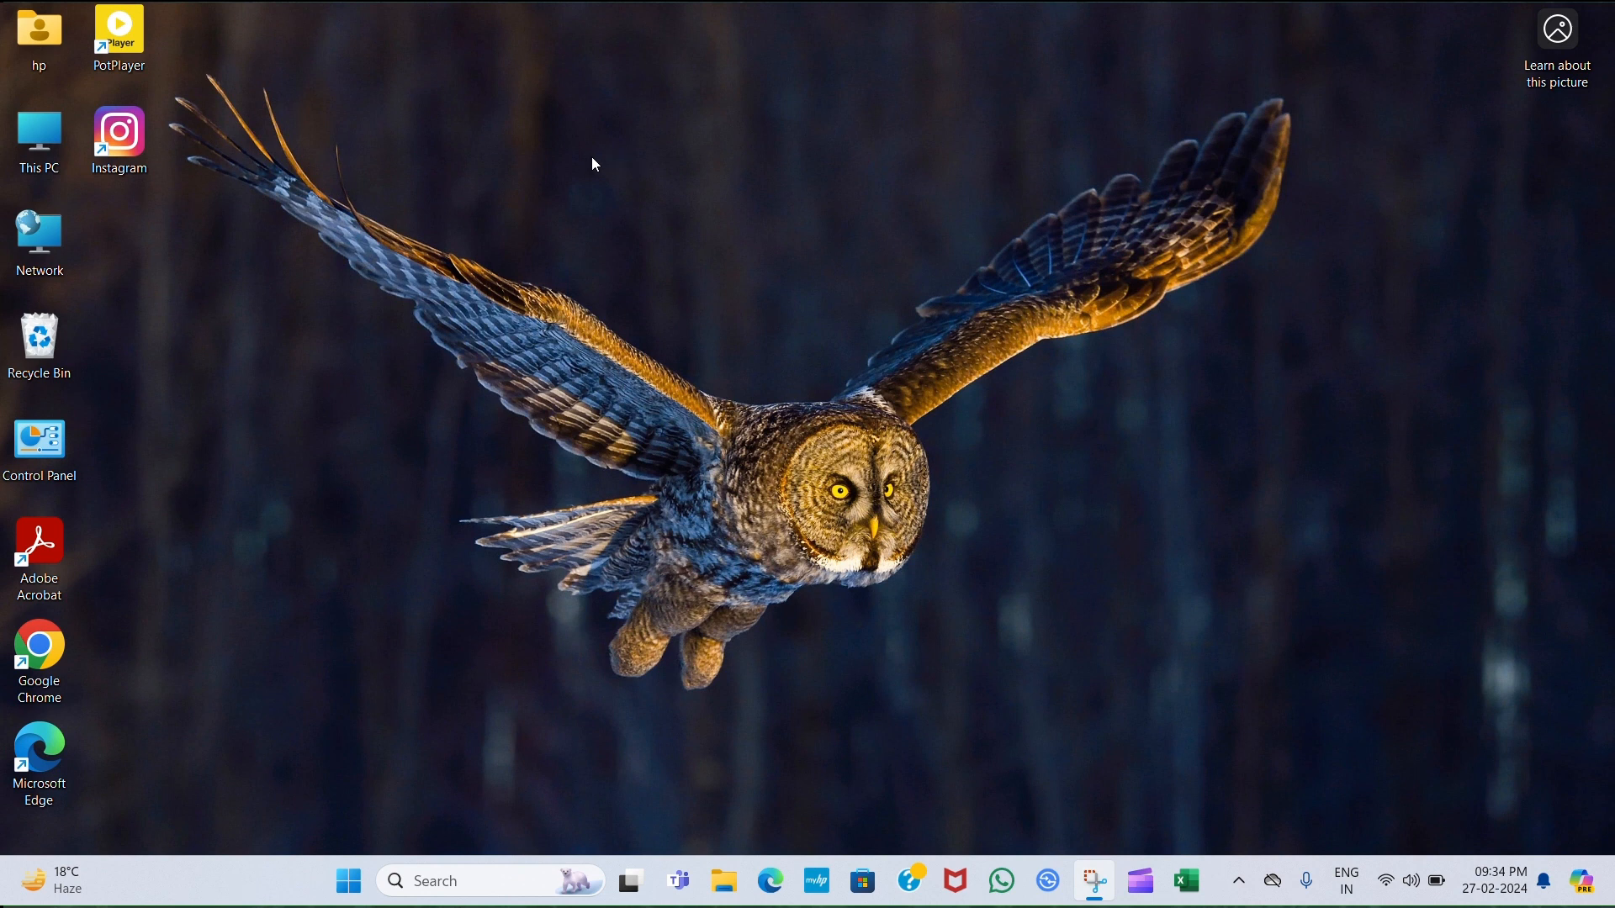
Browse the E: drive's Autometic Mobile Shop GST Software folder and check its Custmer Bill folder.
{"action": "double_click", "coordinate": [42, 127]}
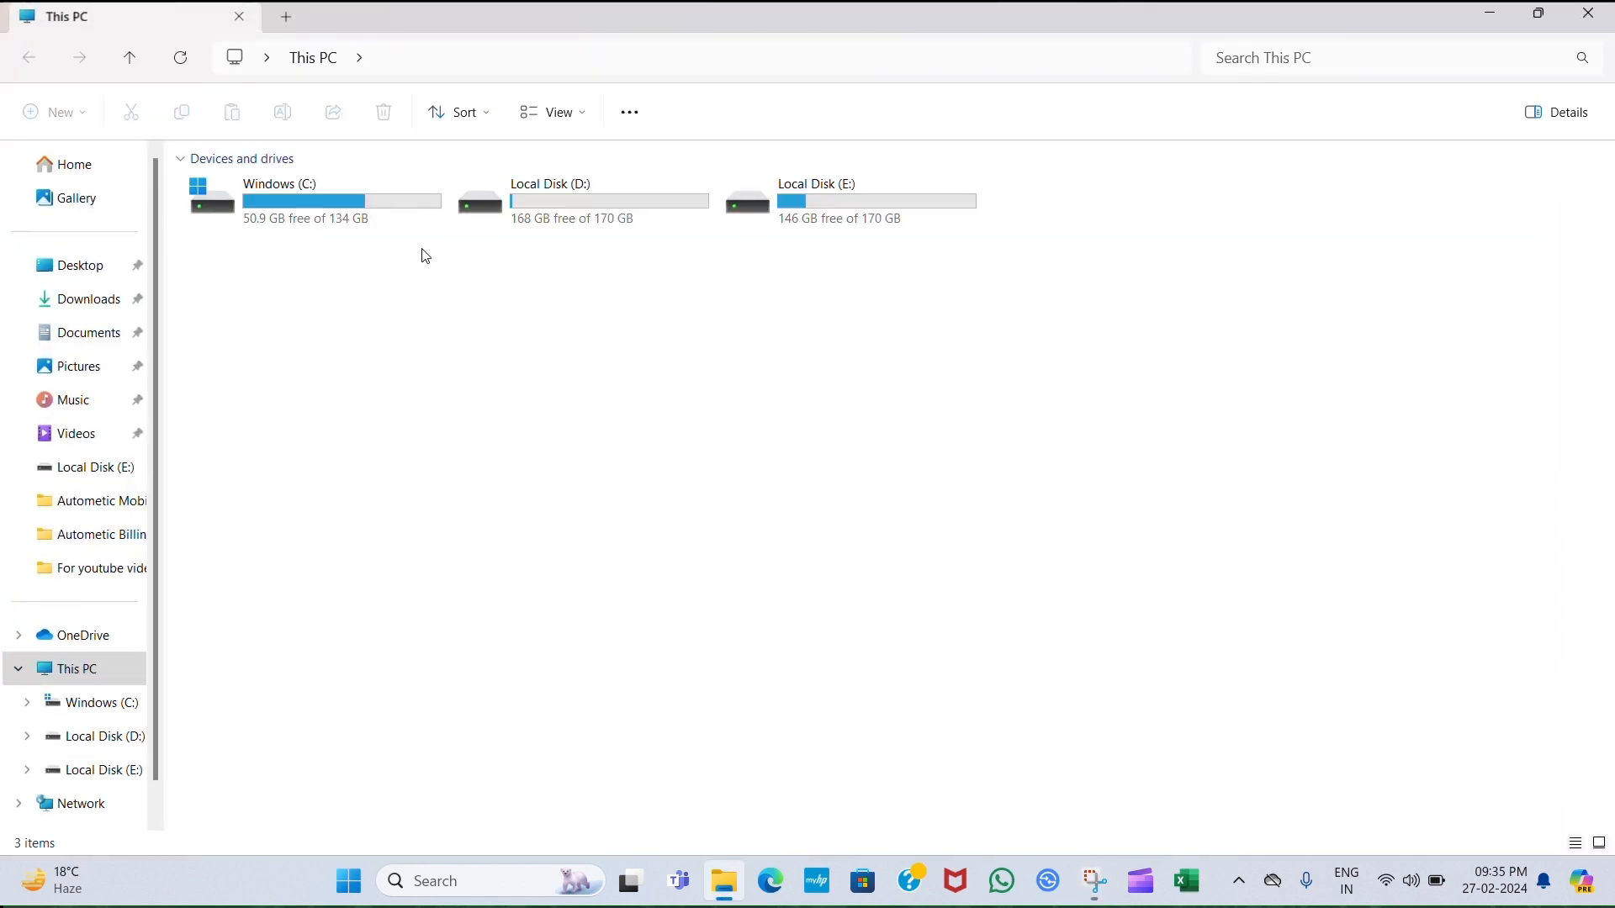
{"action": "double_click", "coordinate": [831, 219]}
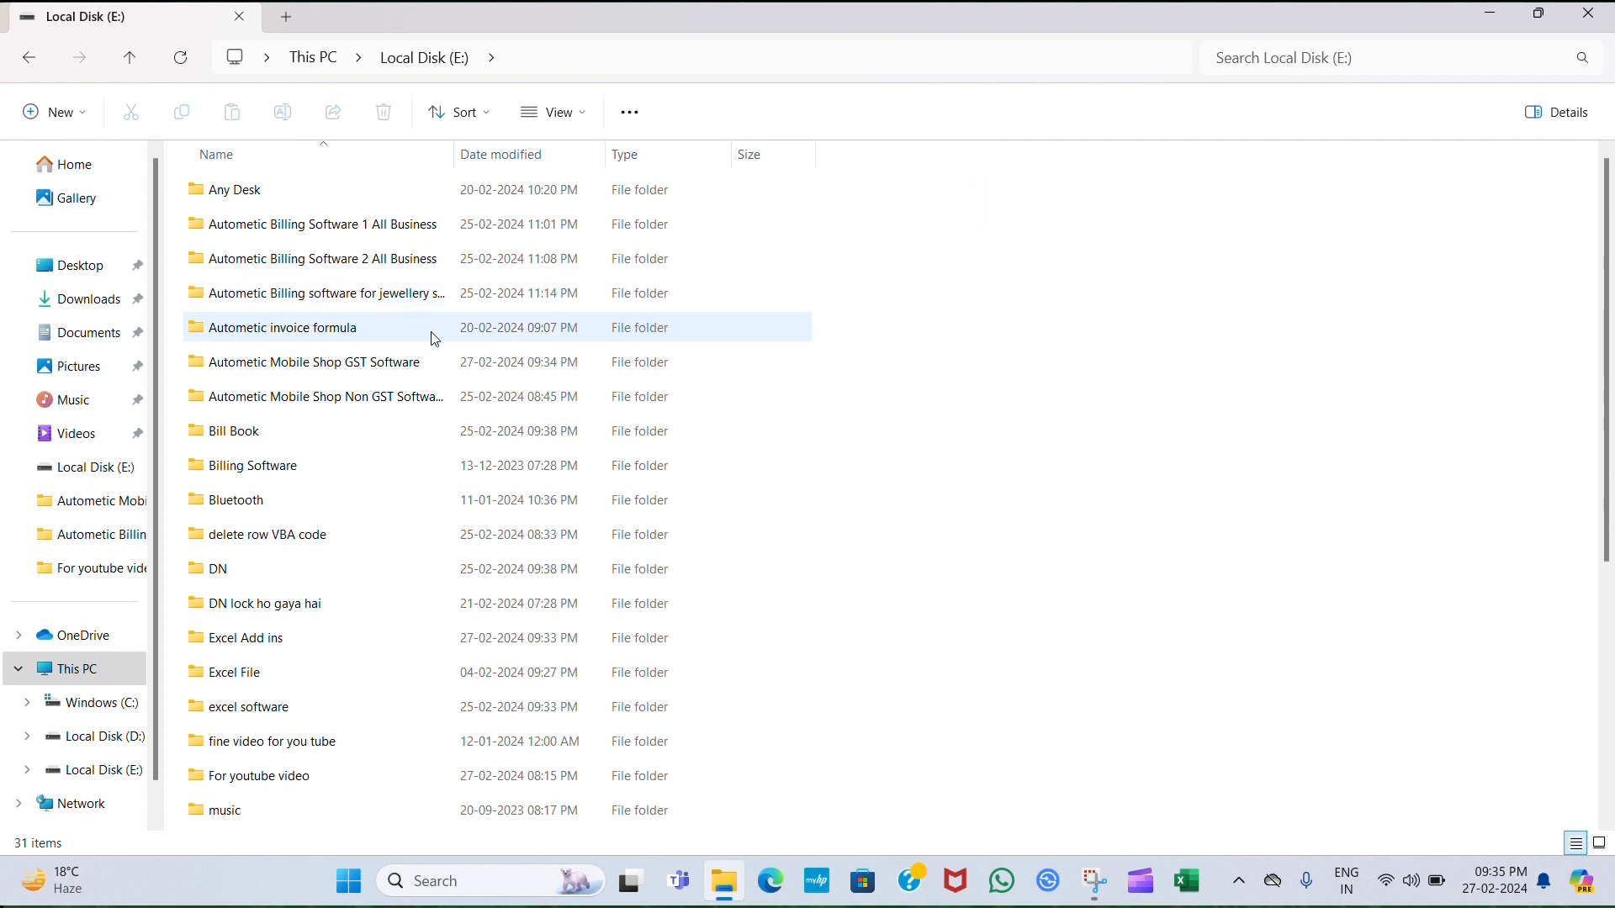
{"action": "double_click", "coordinate": [342, 368]}
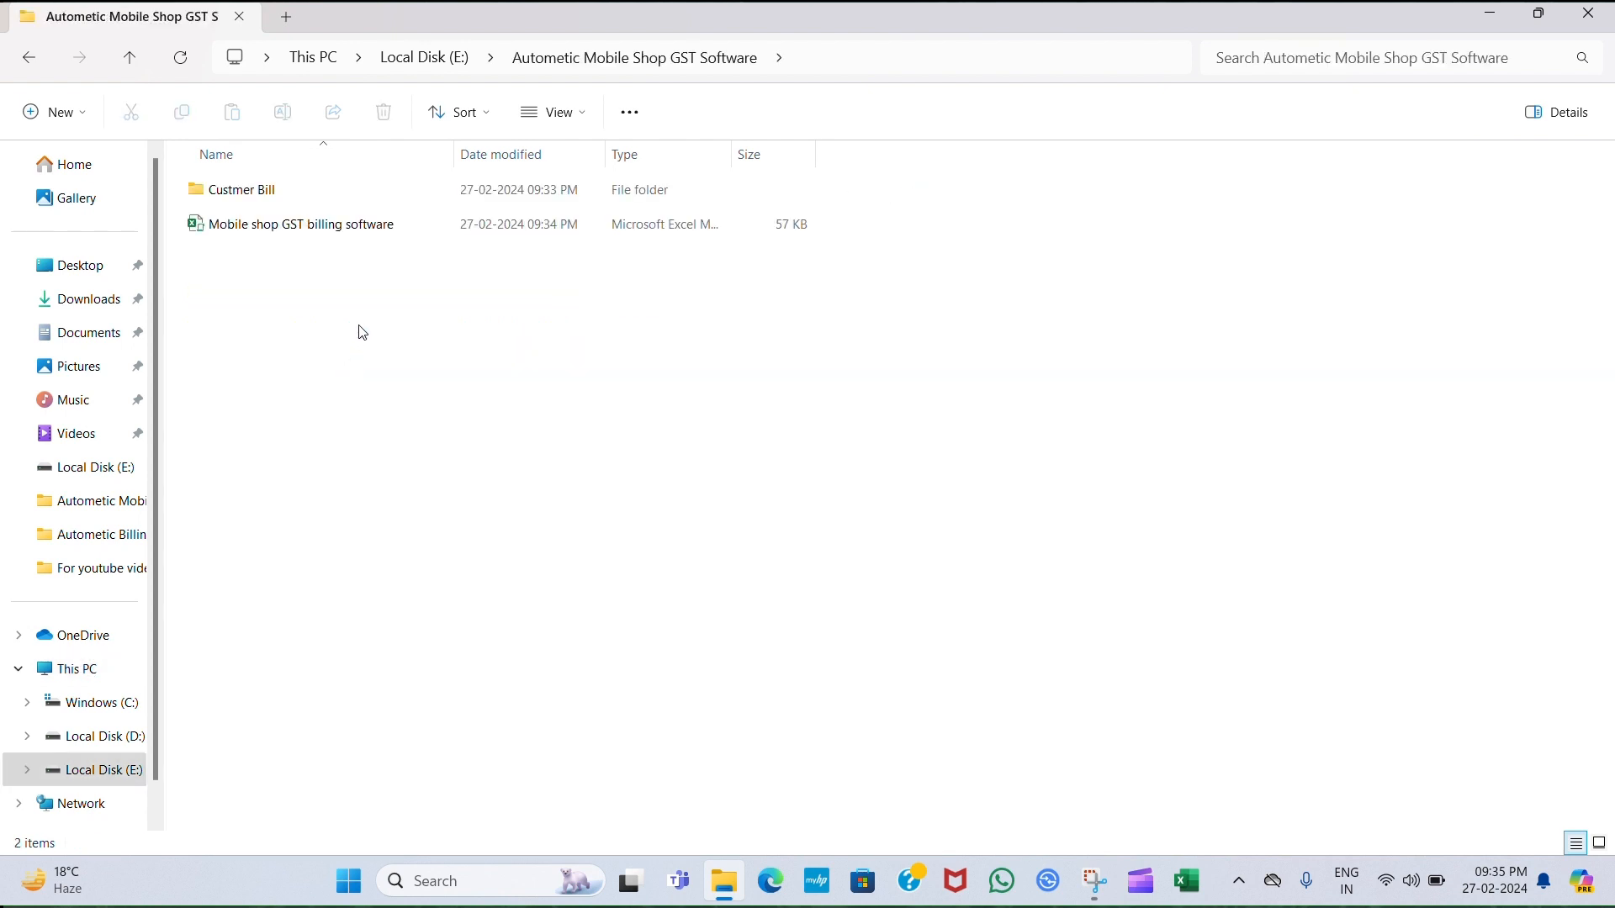
{"action": "left_click", "coordinate": [276, 234]}
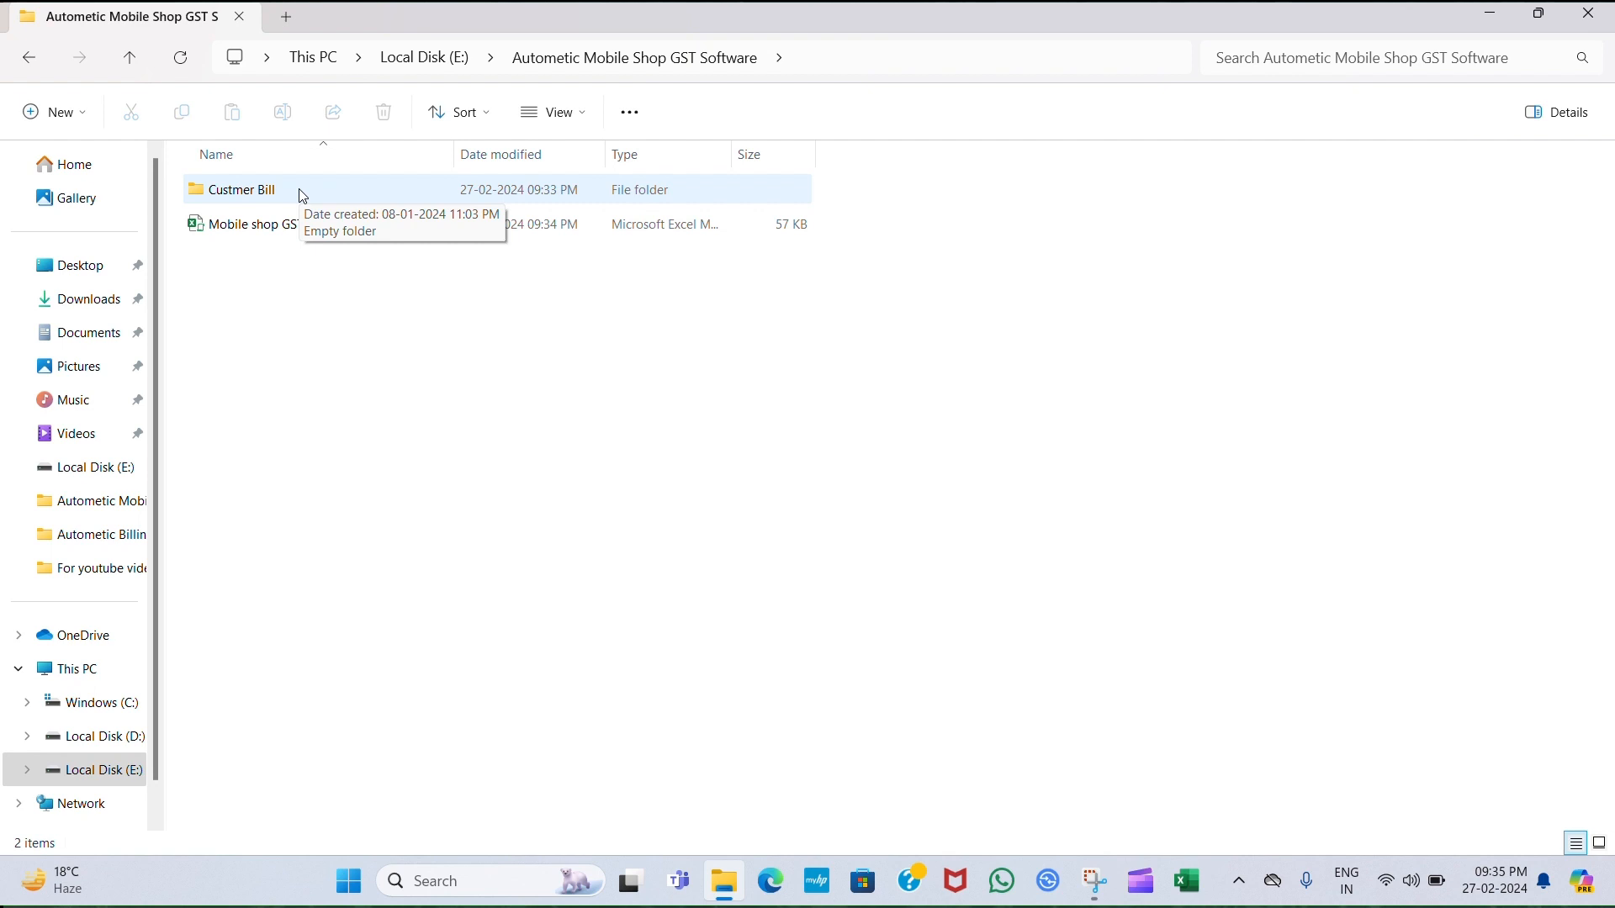
{"action": "double_click", "coordinate": [301, 192]}
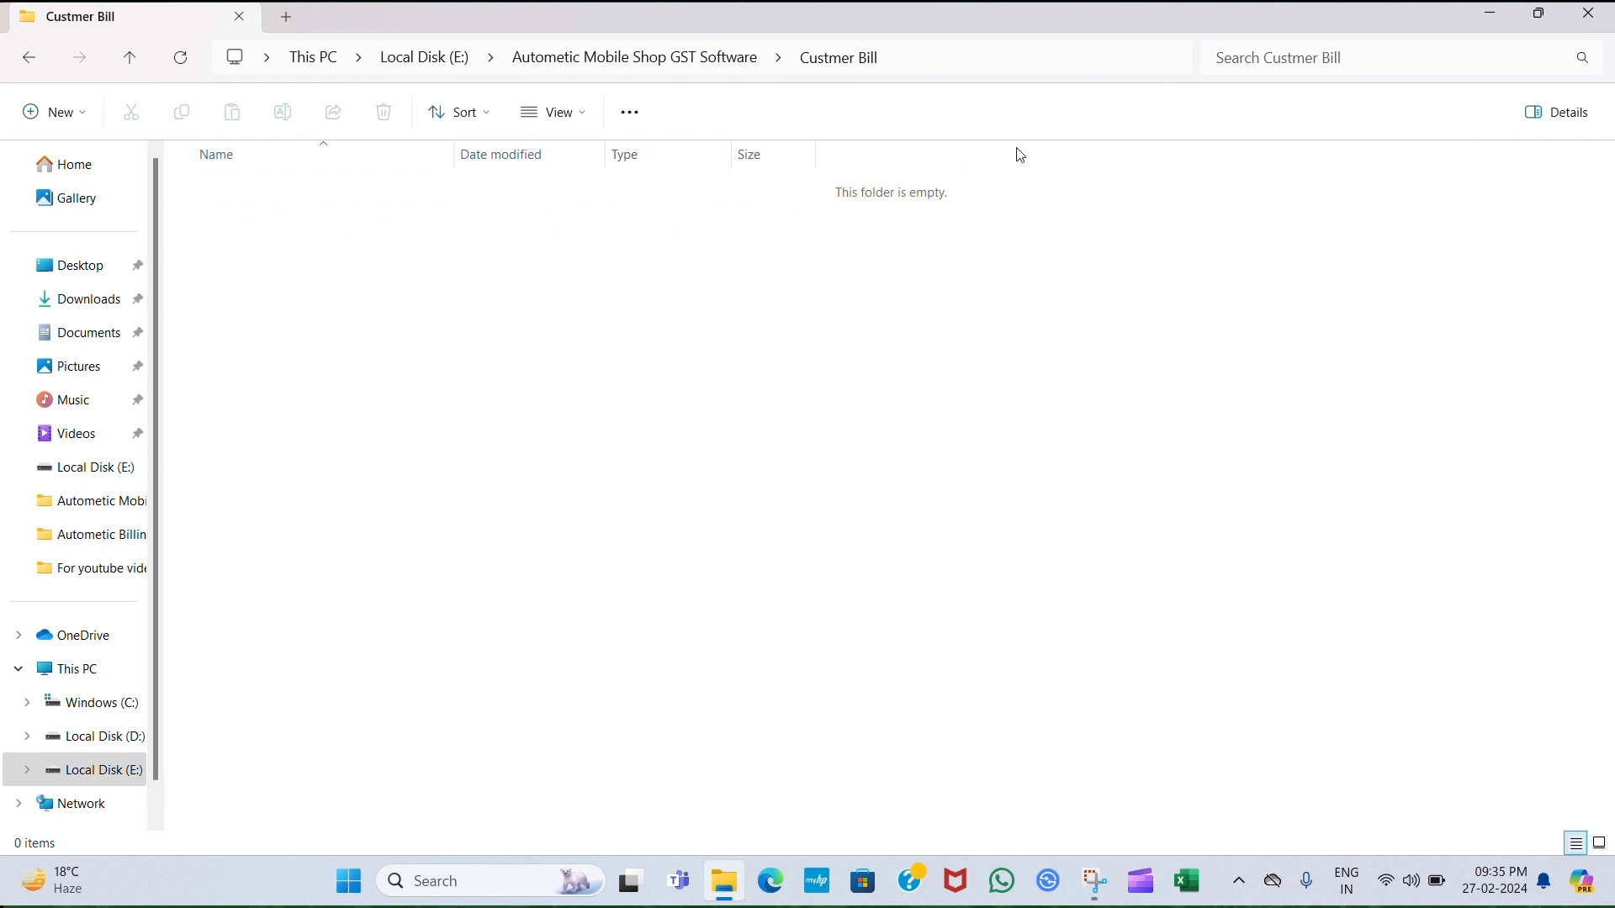
{"action": "left_click", "coordinate": [1598, 24]}
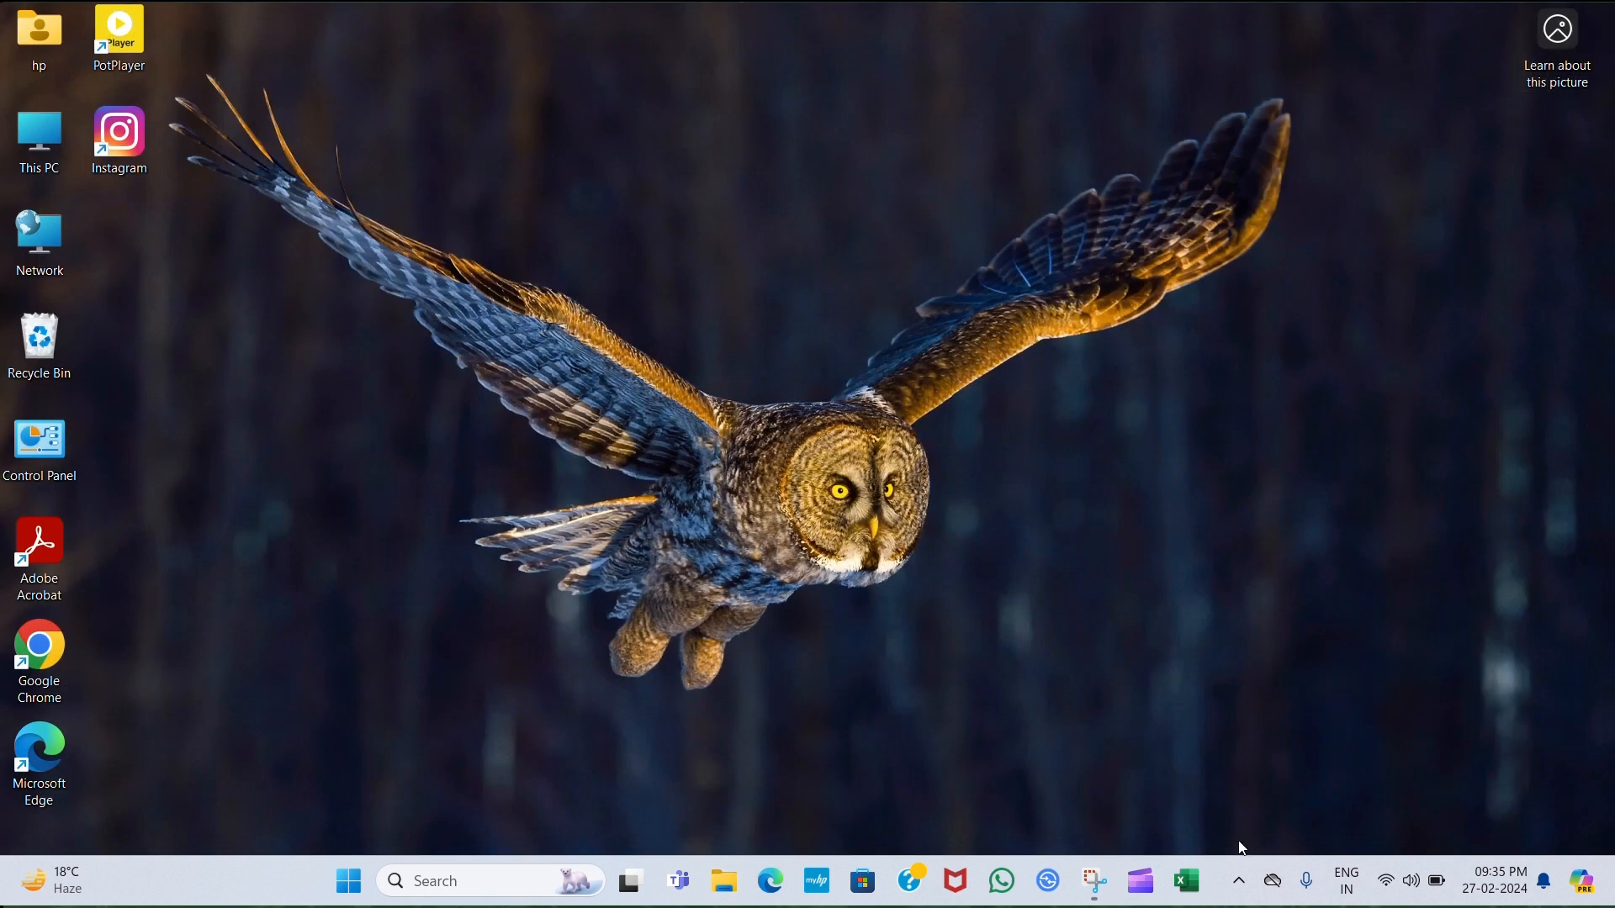
Launch Excel and open the Mobile shop GST billing software workbook at the Bill No. 1 invoice.
{"action": "left_click", "coordinate": [1188, 890]}
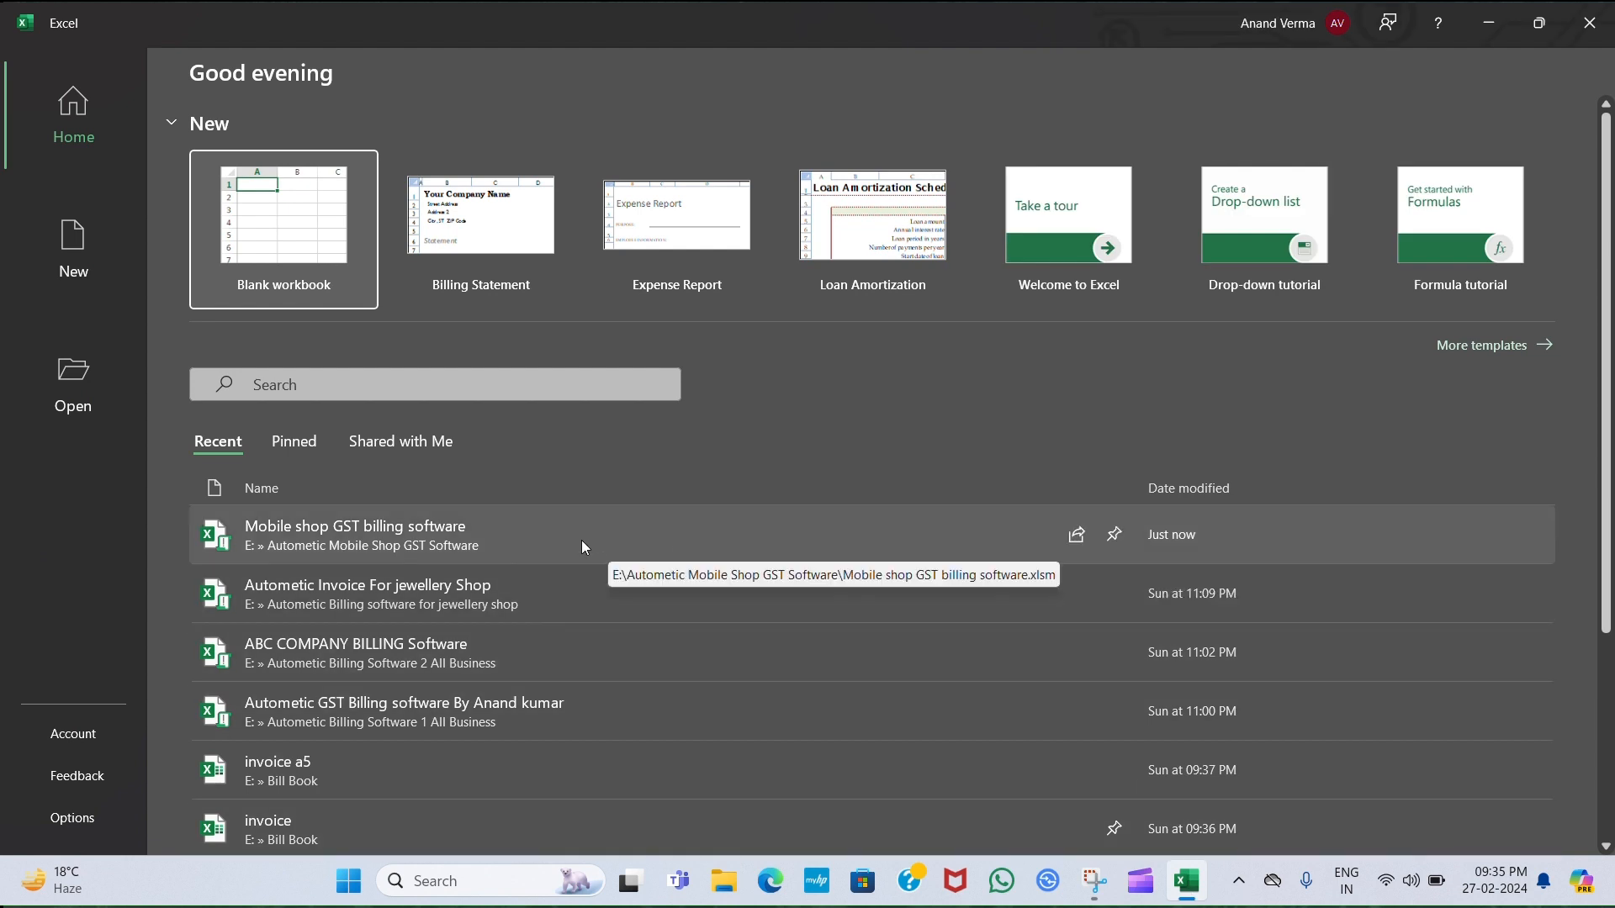
{"action": "left_click", "coordinate": [351, 528]}
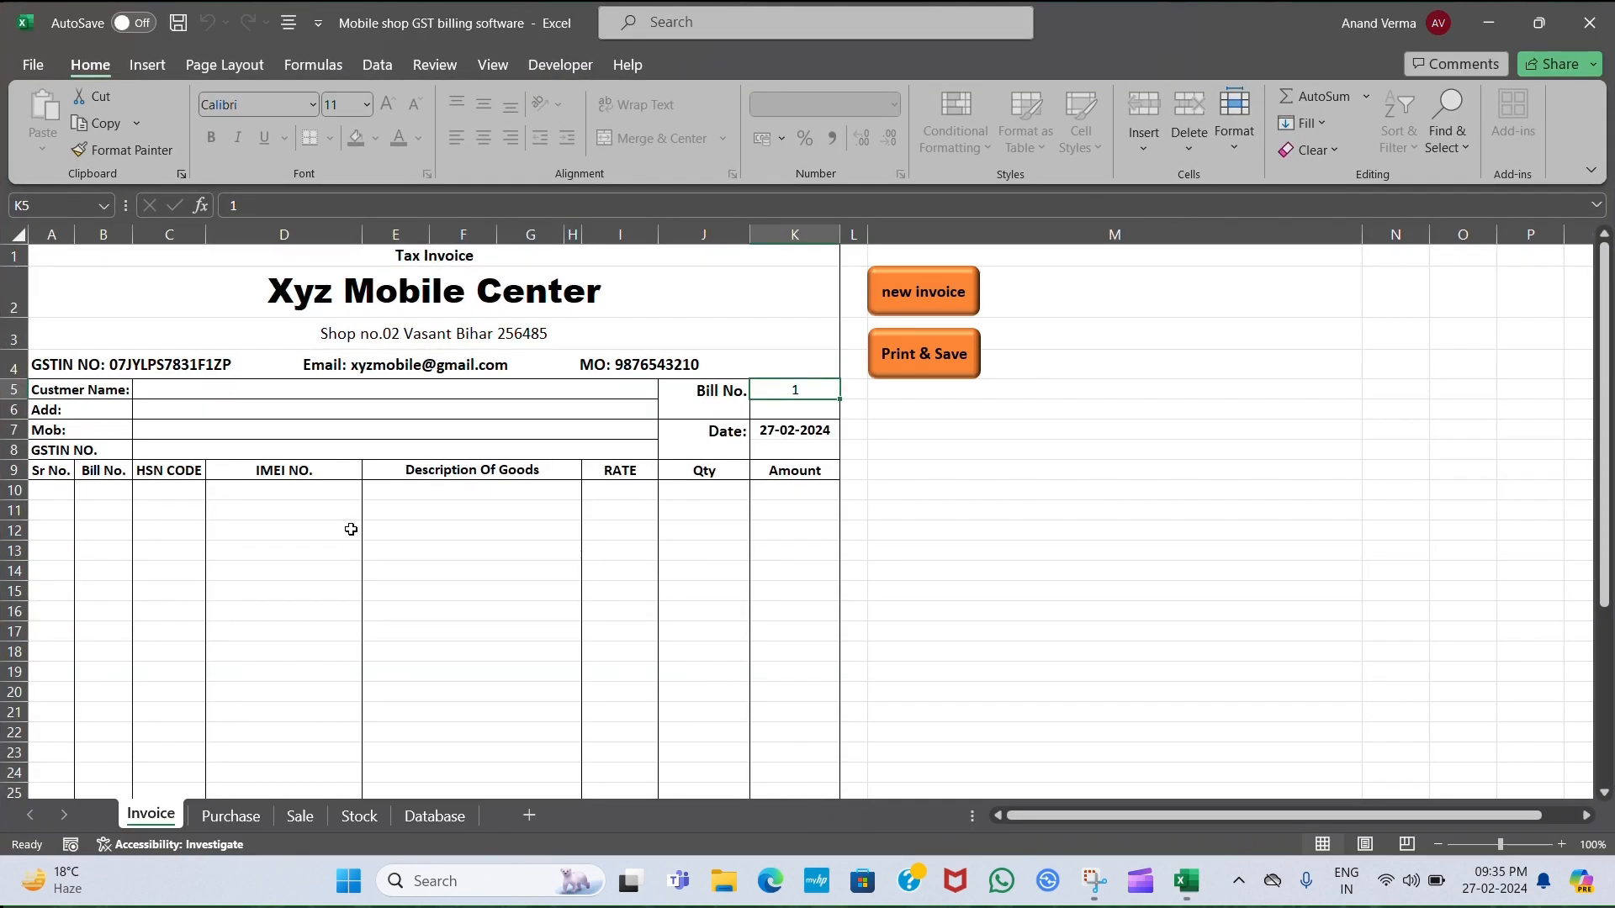
{"action": "left_click", "coordinate": [1093, 550]}
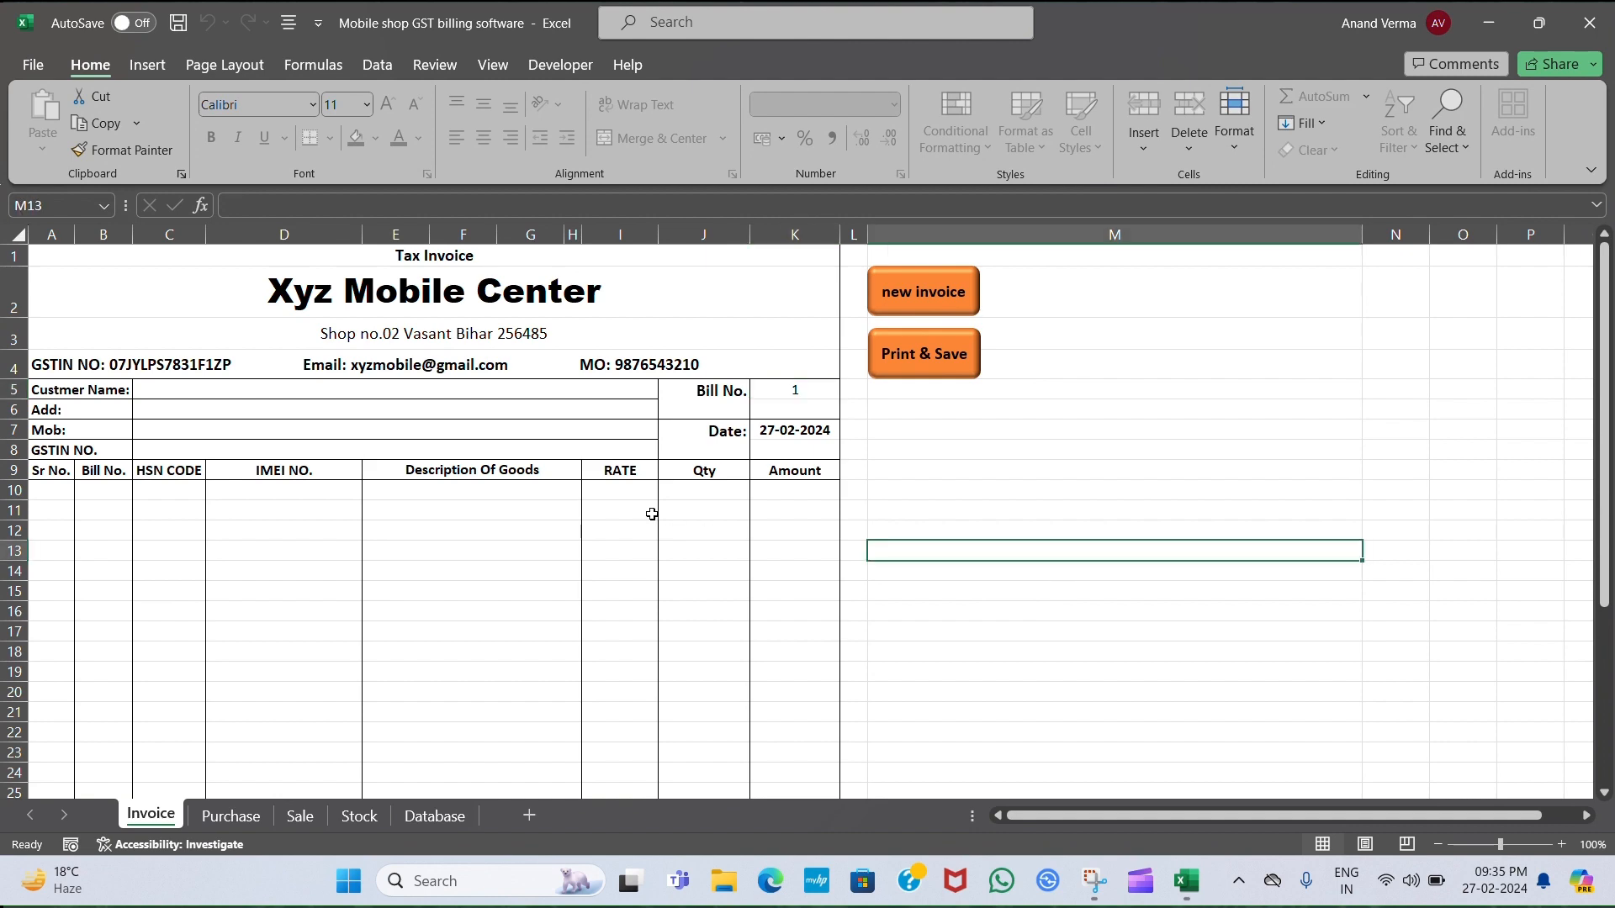
{"action": "scroll", "coordinate": [523, 545], "scroll_direction": "down", "scroll_amount": 2}
{"action": "scroll", "coordinate": [524, 545], "scroll_direction": "down", "scroll_amount": 4}
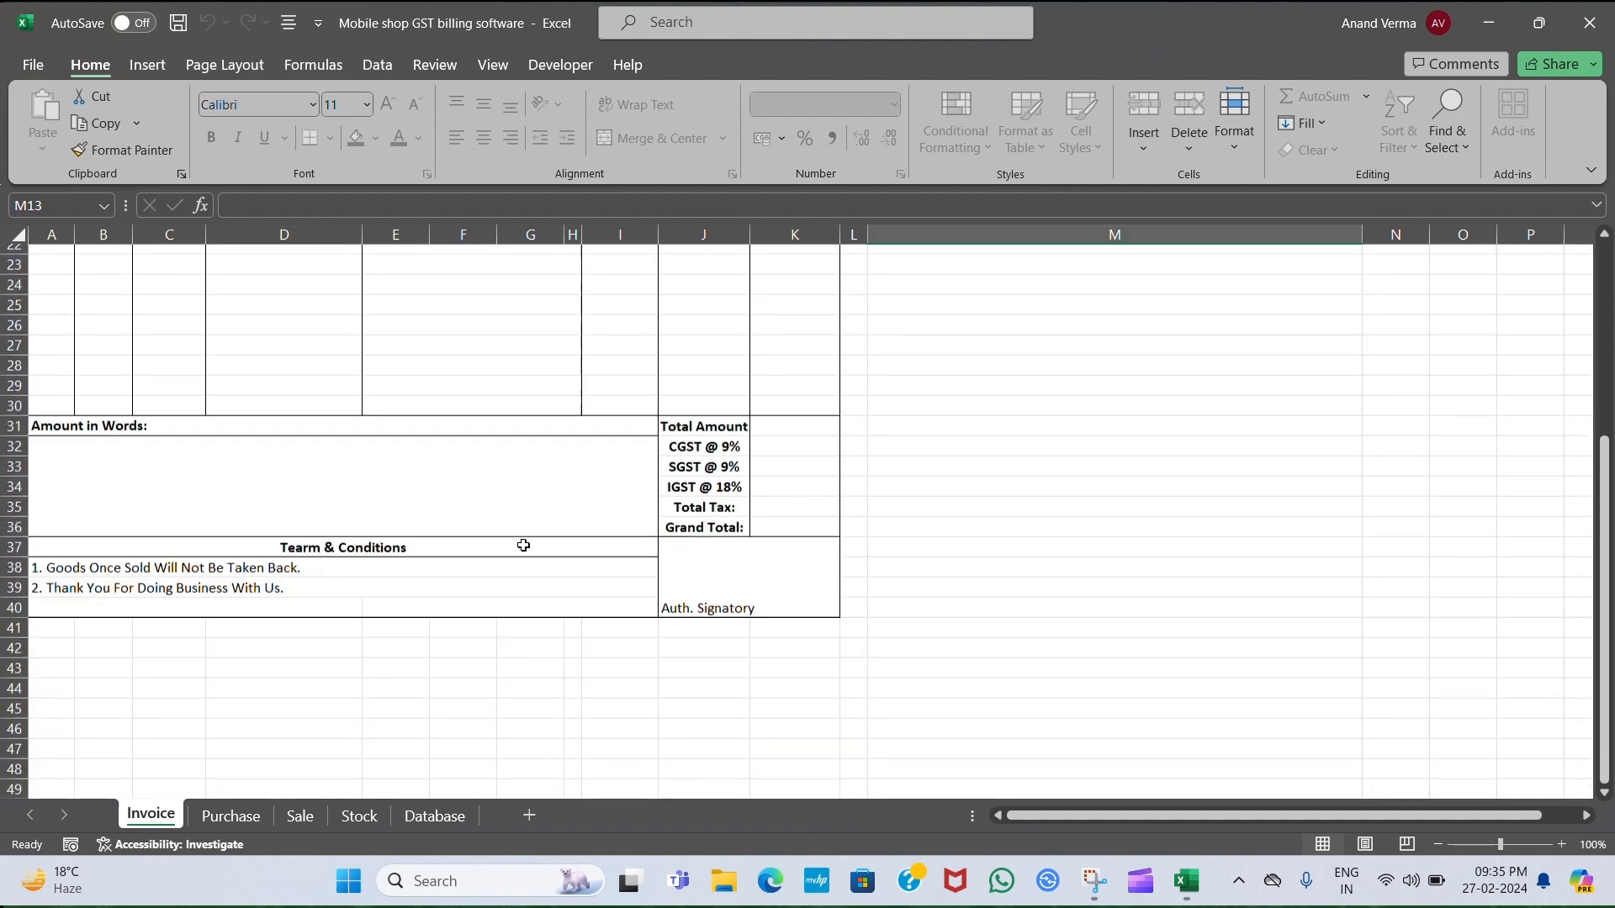
{"action": "scroll", "coordinate": [523, 546], "scroll_direction": "up", "scroll_amount": 6}
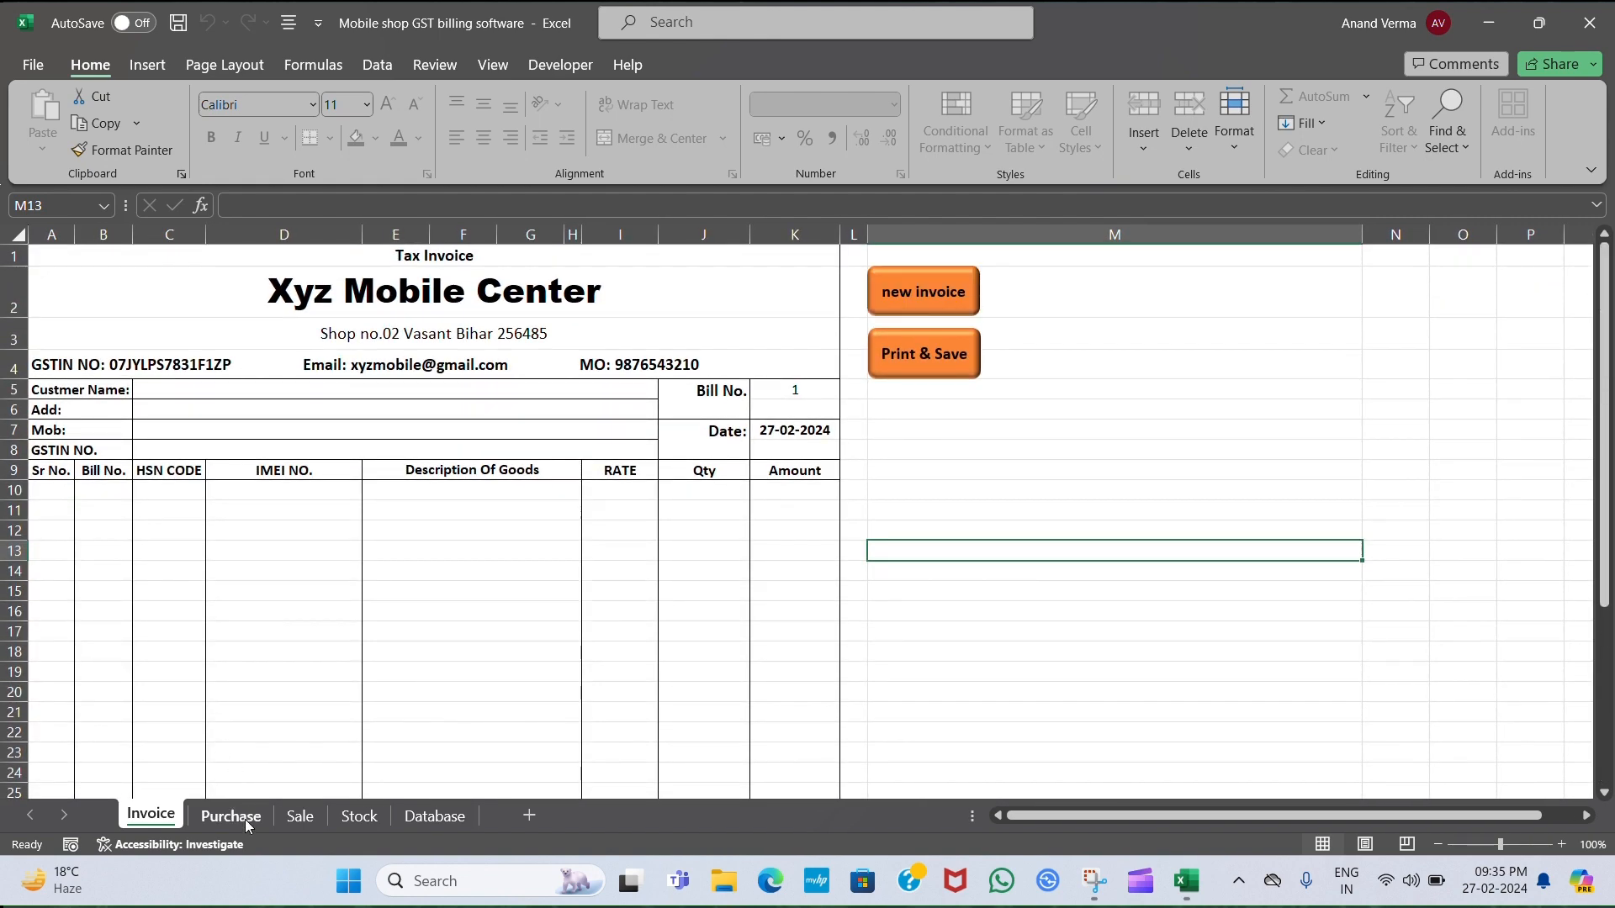
{"action": "left_click", "coordinate": [230, 817]}
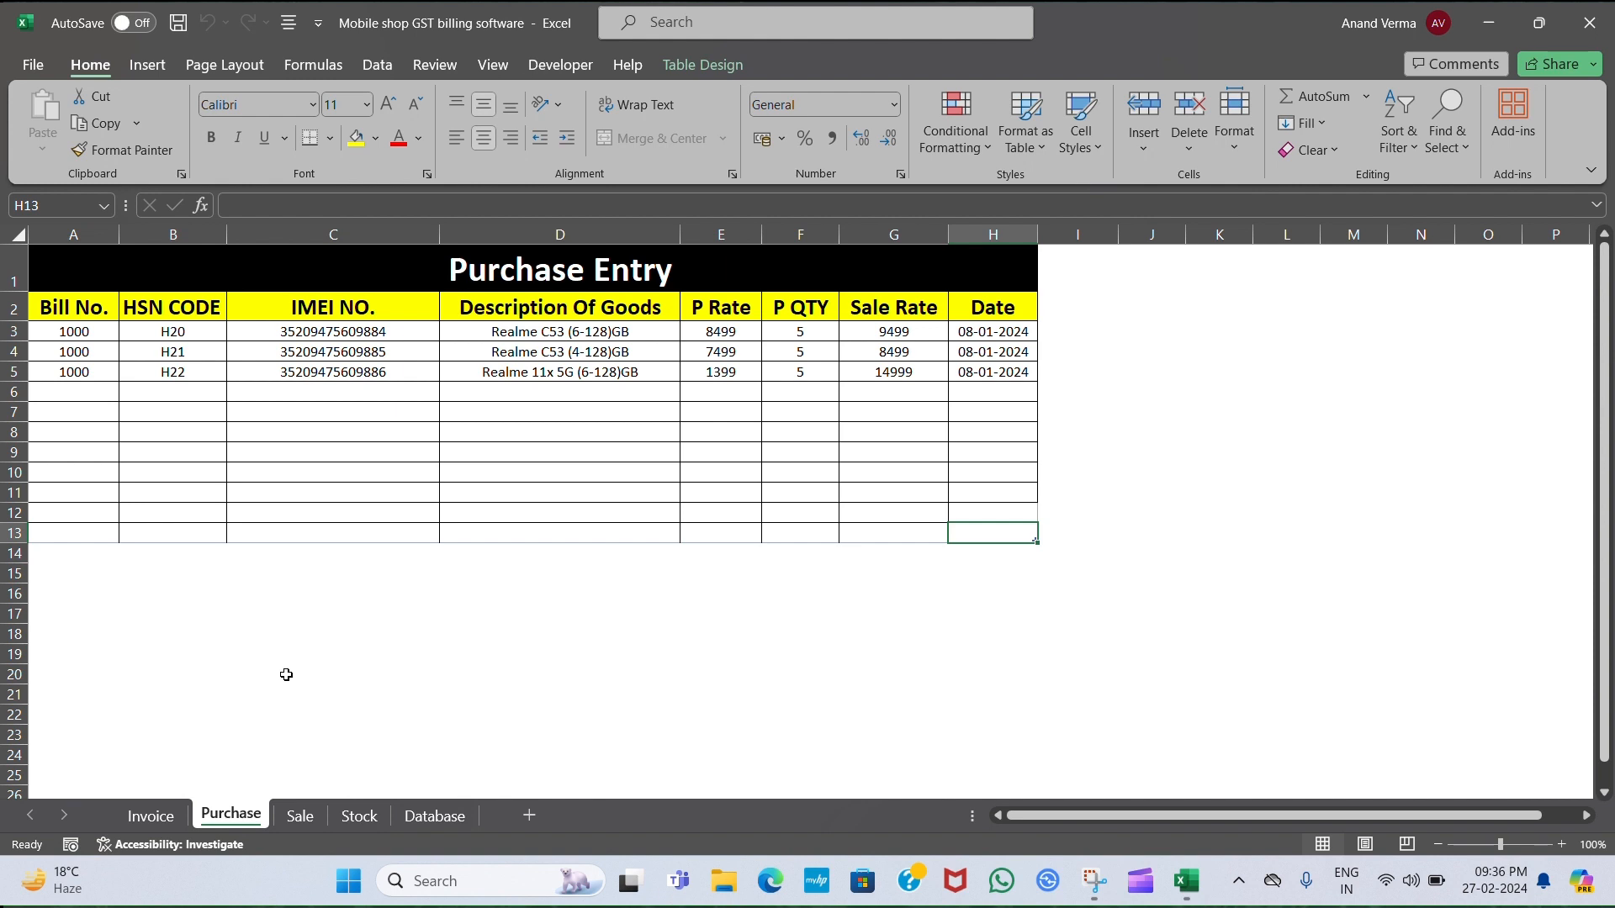
{"action": "left_click", "coordinate": [300, 818]}
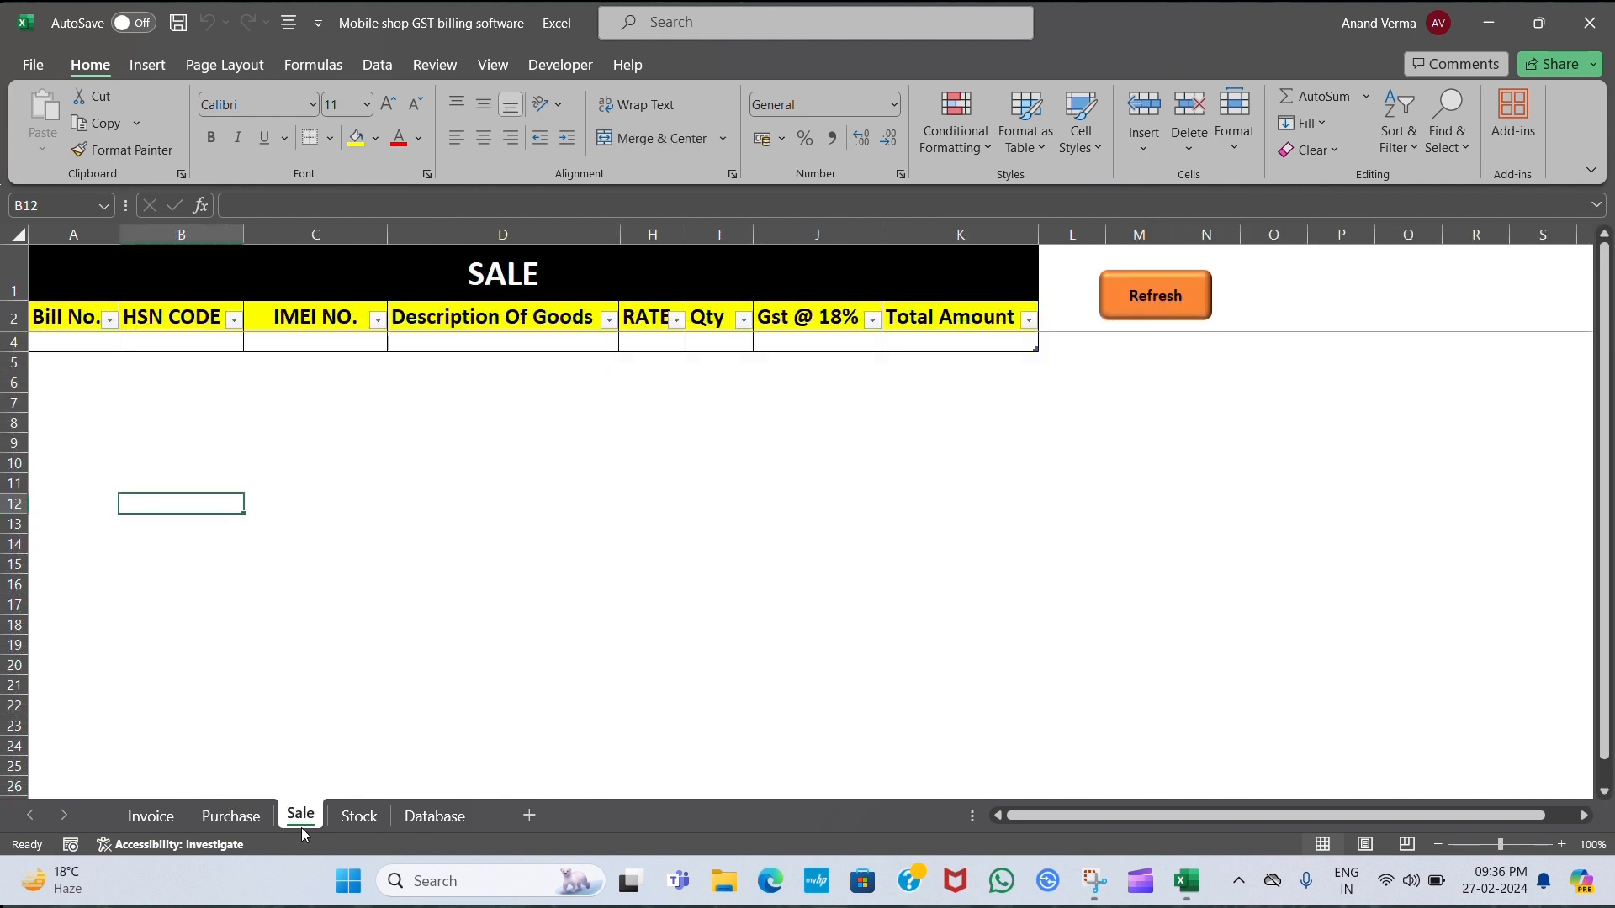
{"action": "left_click", "coordinate": [360, 816]}
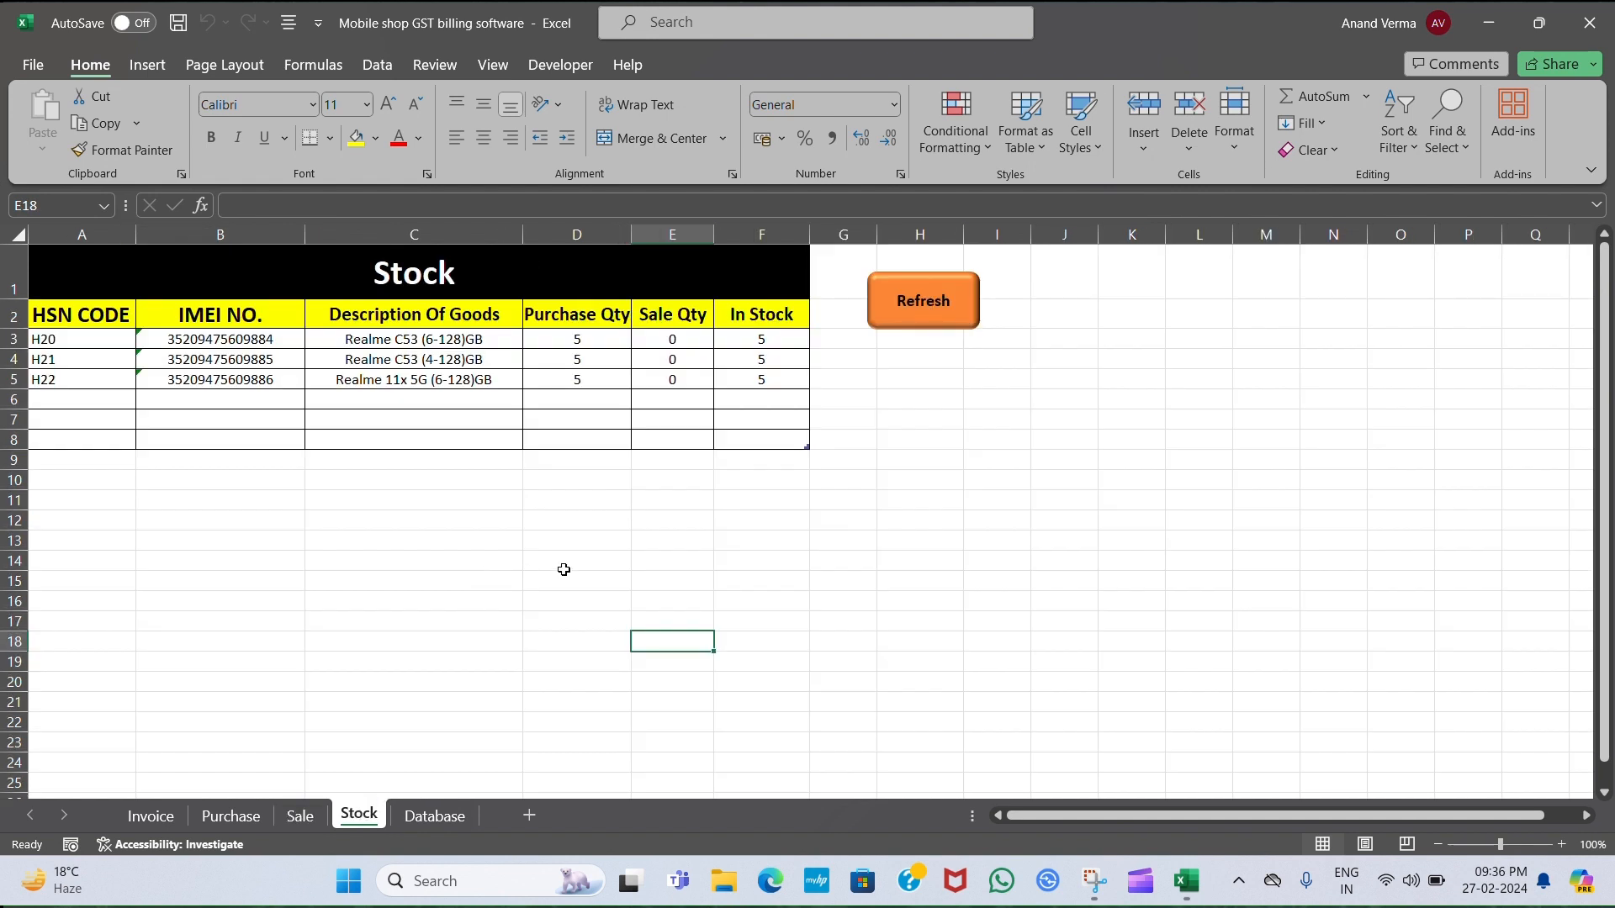
{"action": "left_click", "coordinate": [438, 819]}
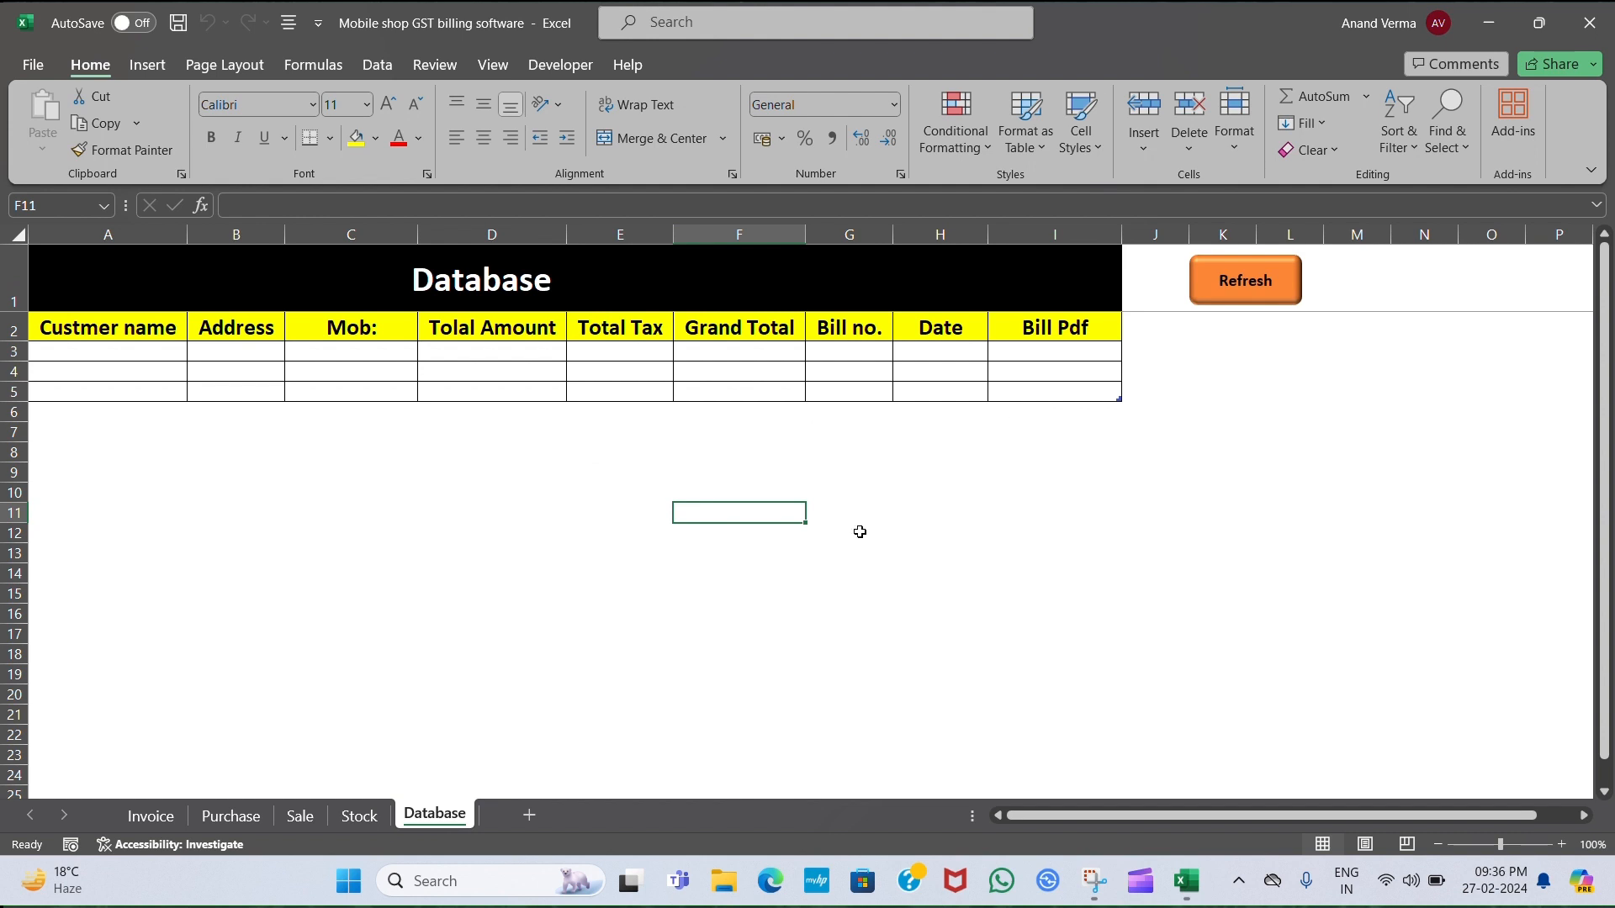
{"action": "left_click", "coordinate": [151, 820]}
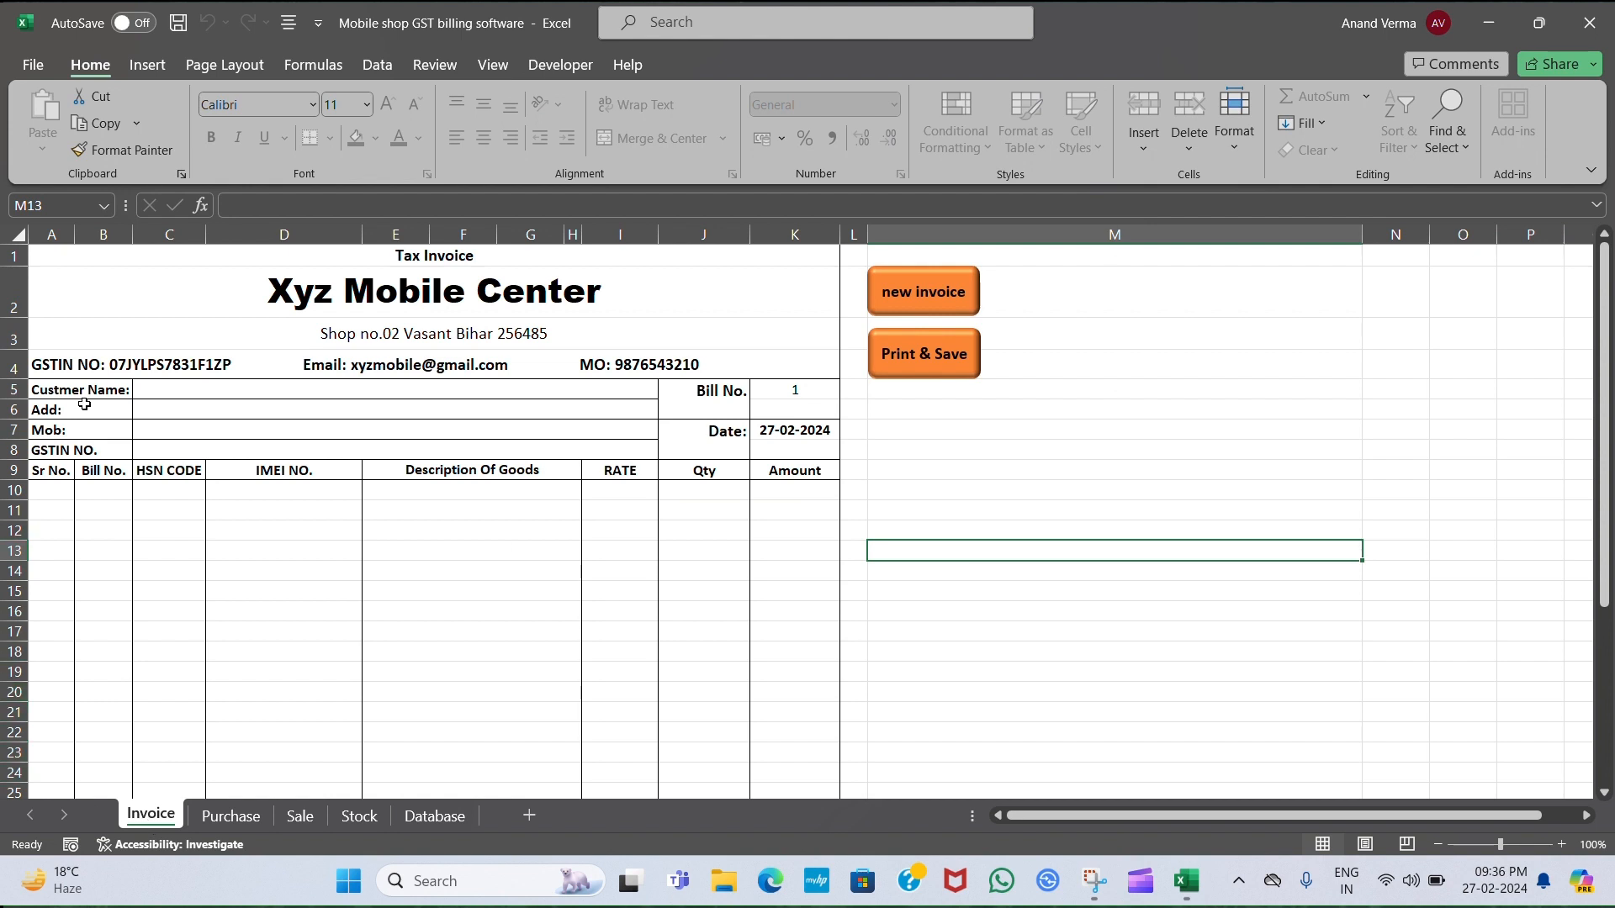
Enter the customer's name in C5 and address in C6 of the invoice.
{"action": "left_click", "coordinate": [189, 386]}
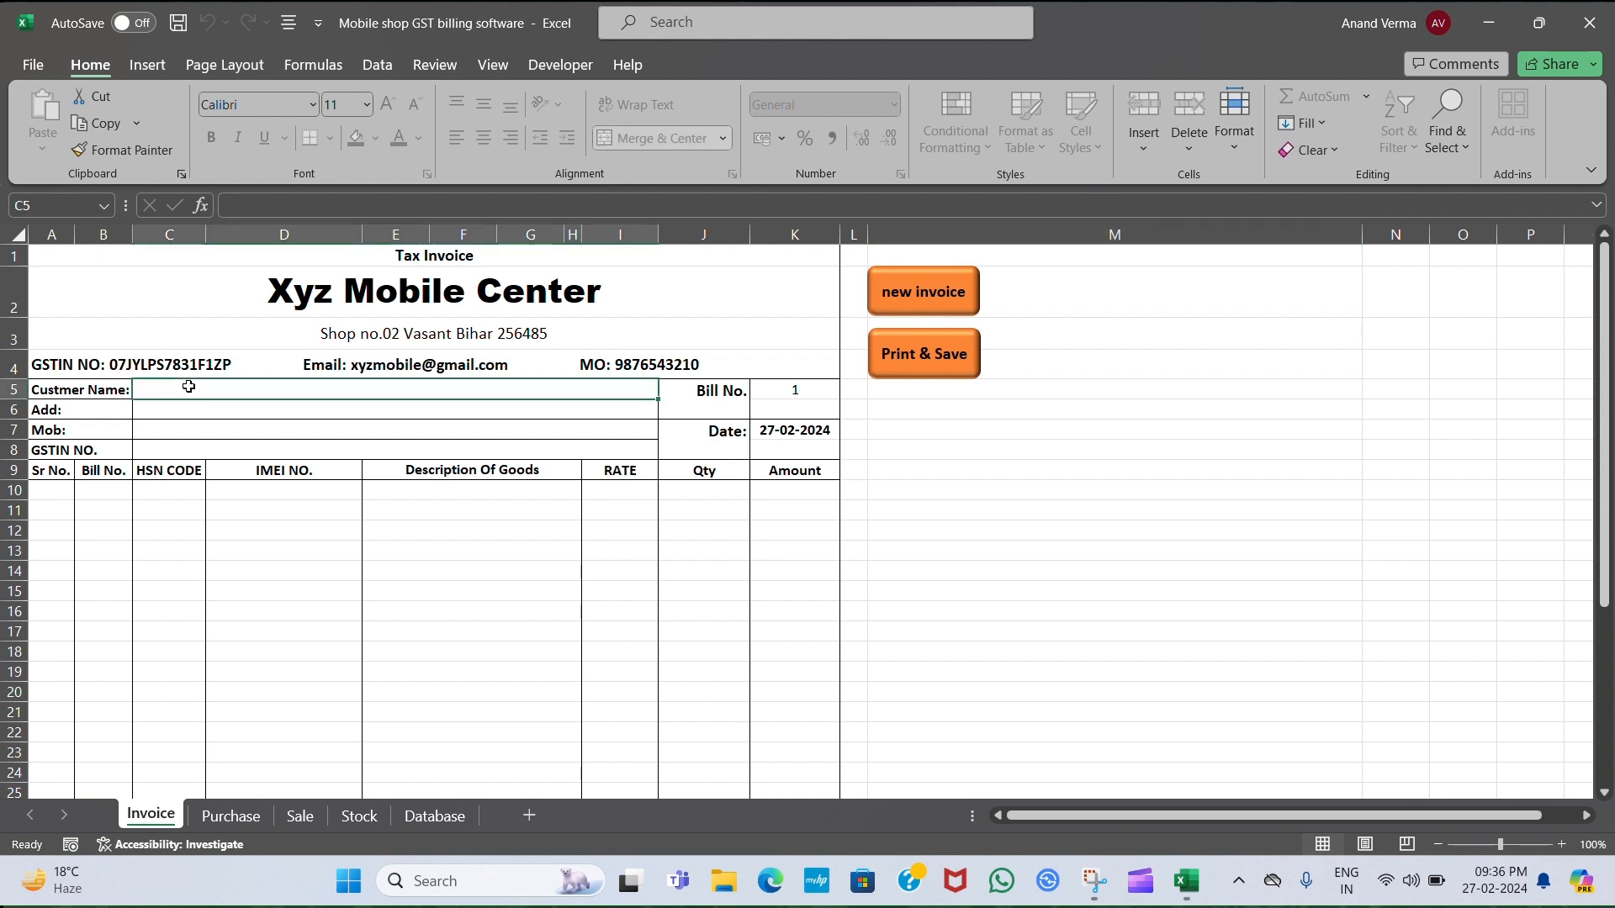
{"action": "type", "text": "Rahul"}
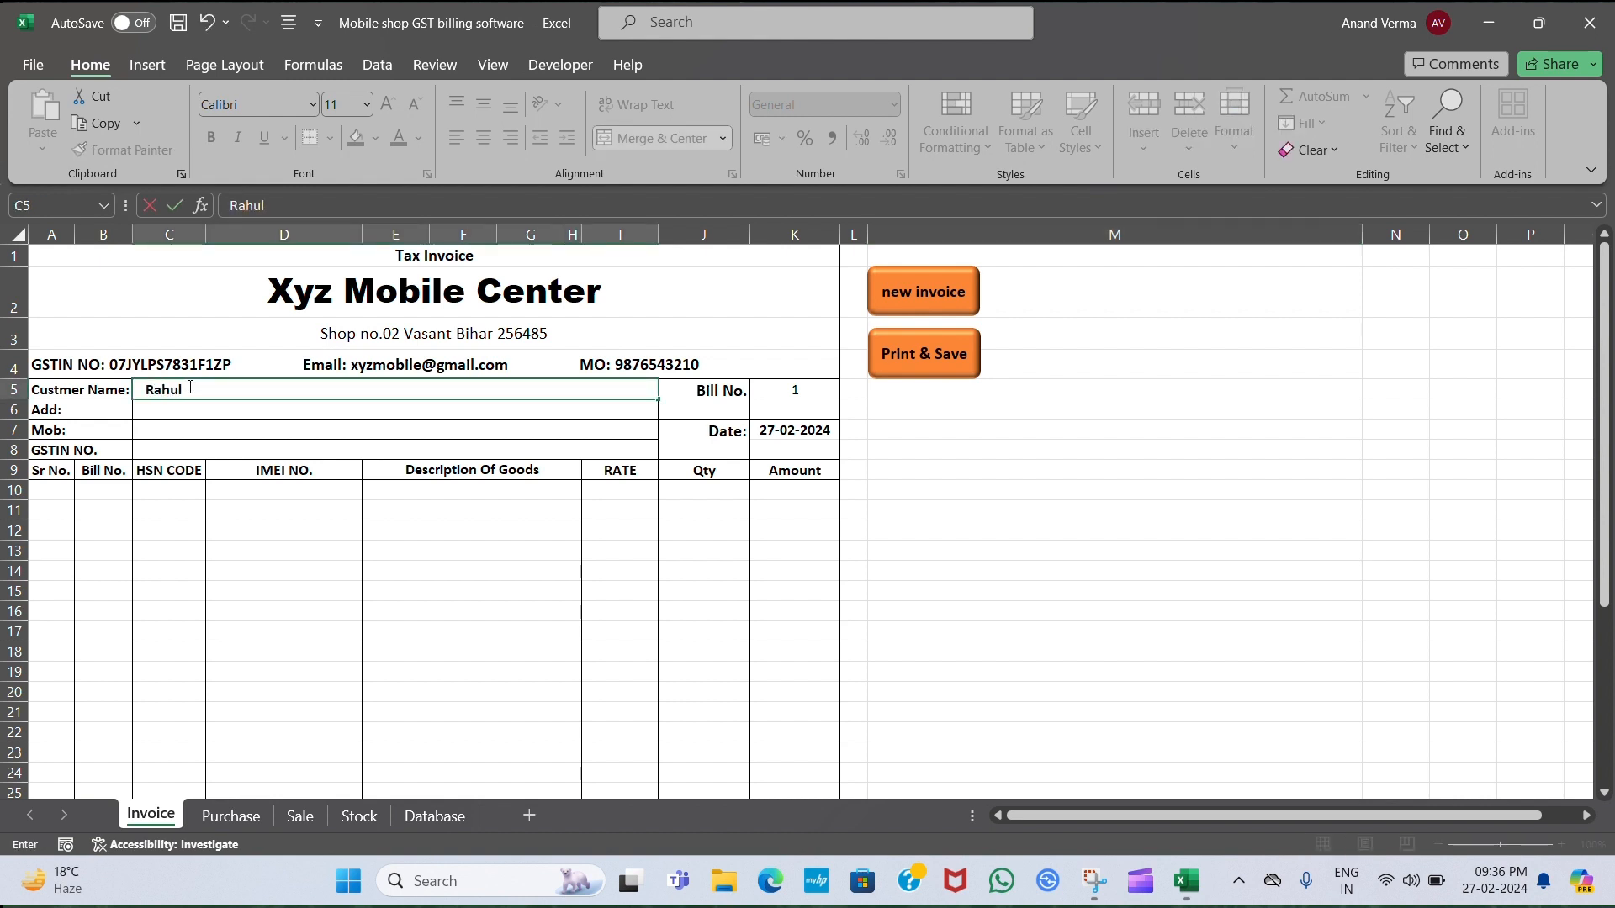
{"action": "left_click", "coordinate": [188, 407]}
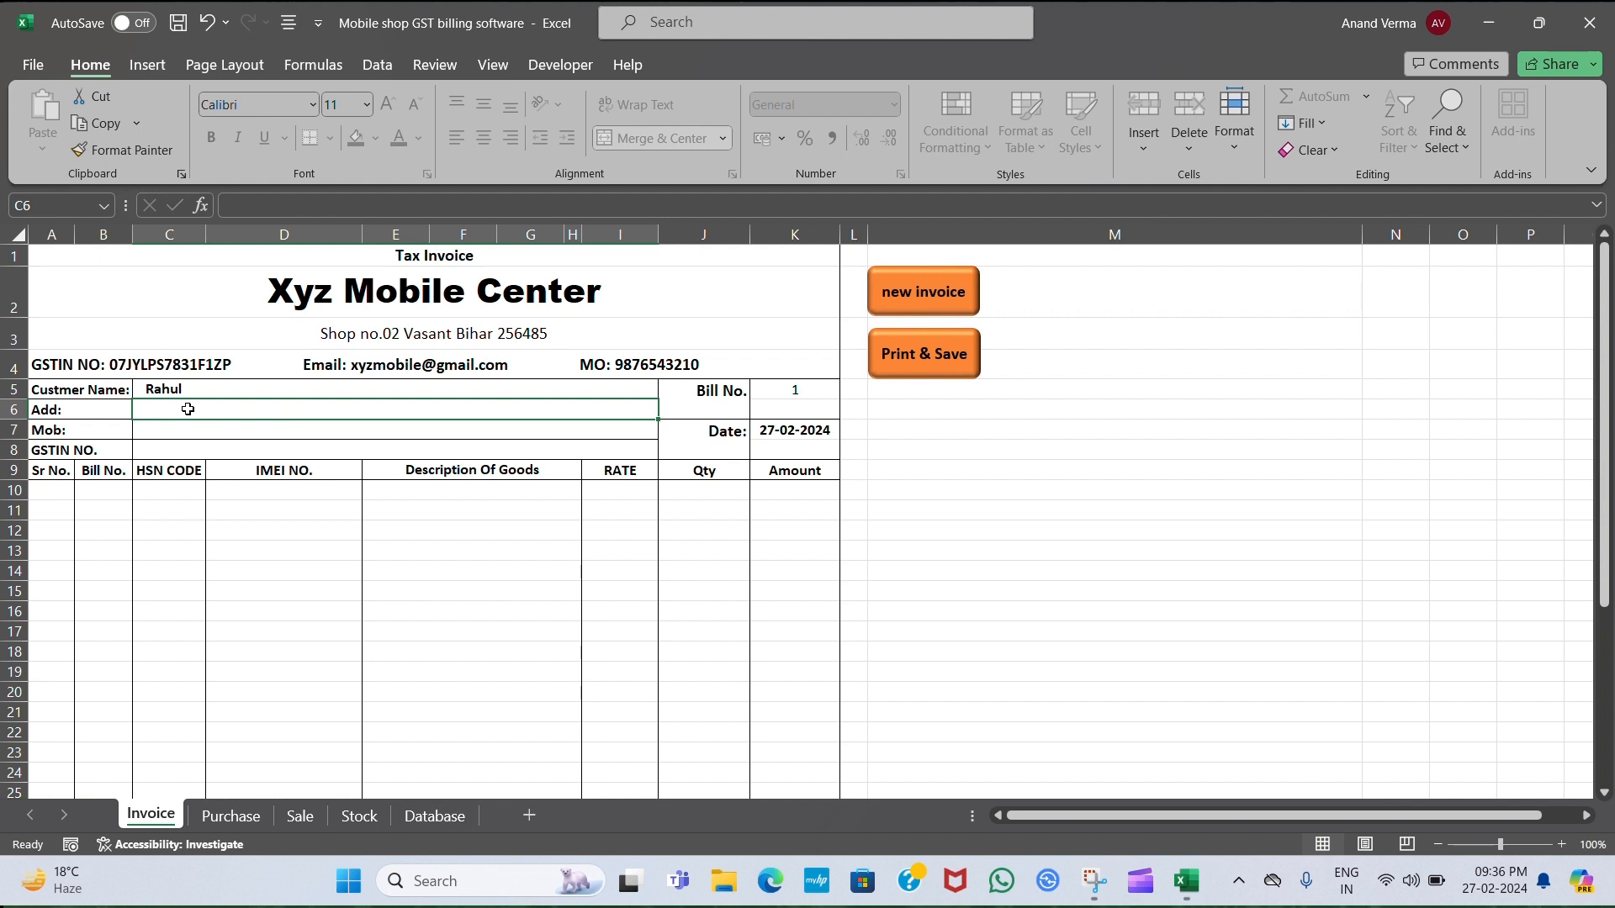
{"action": "type", "text": "Delhi"}
{"action": "left_click", "coordinate": [187, 428]}
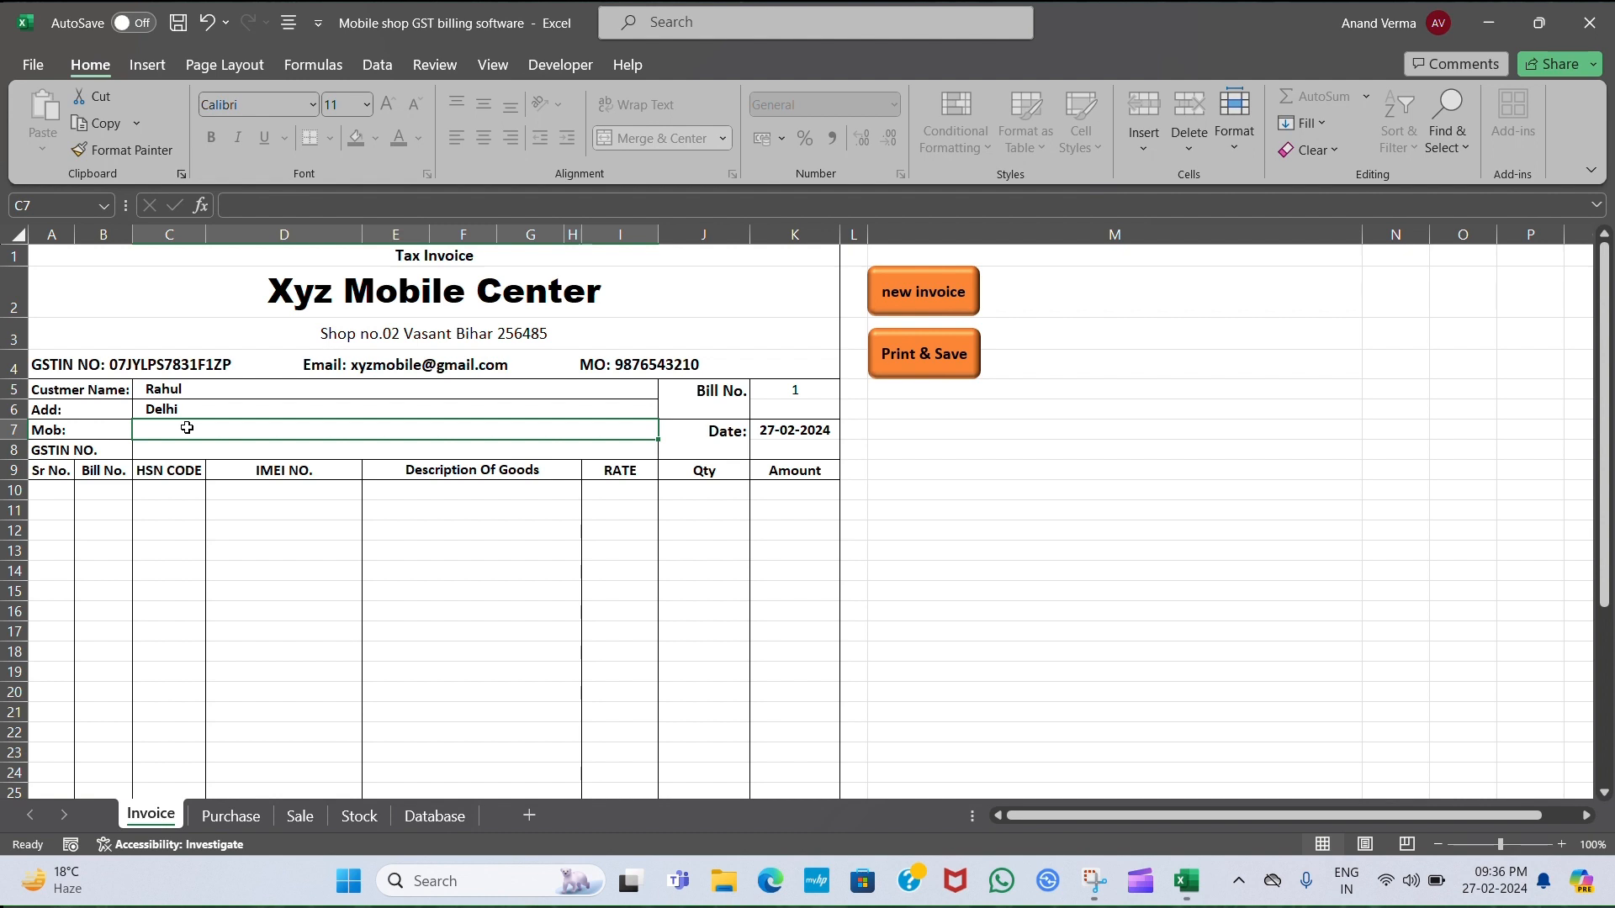
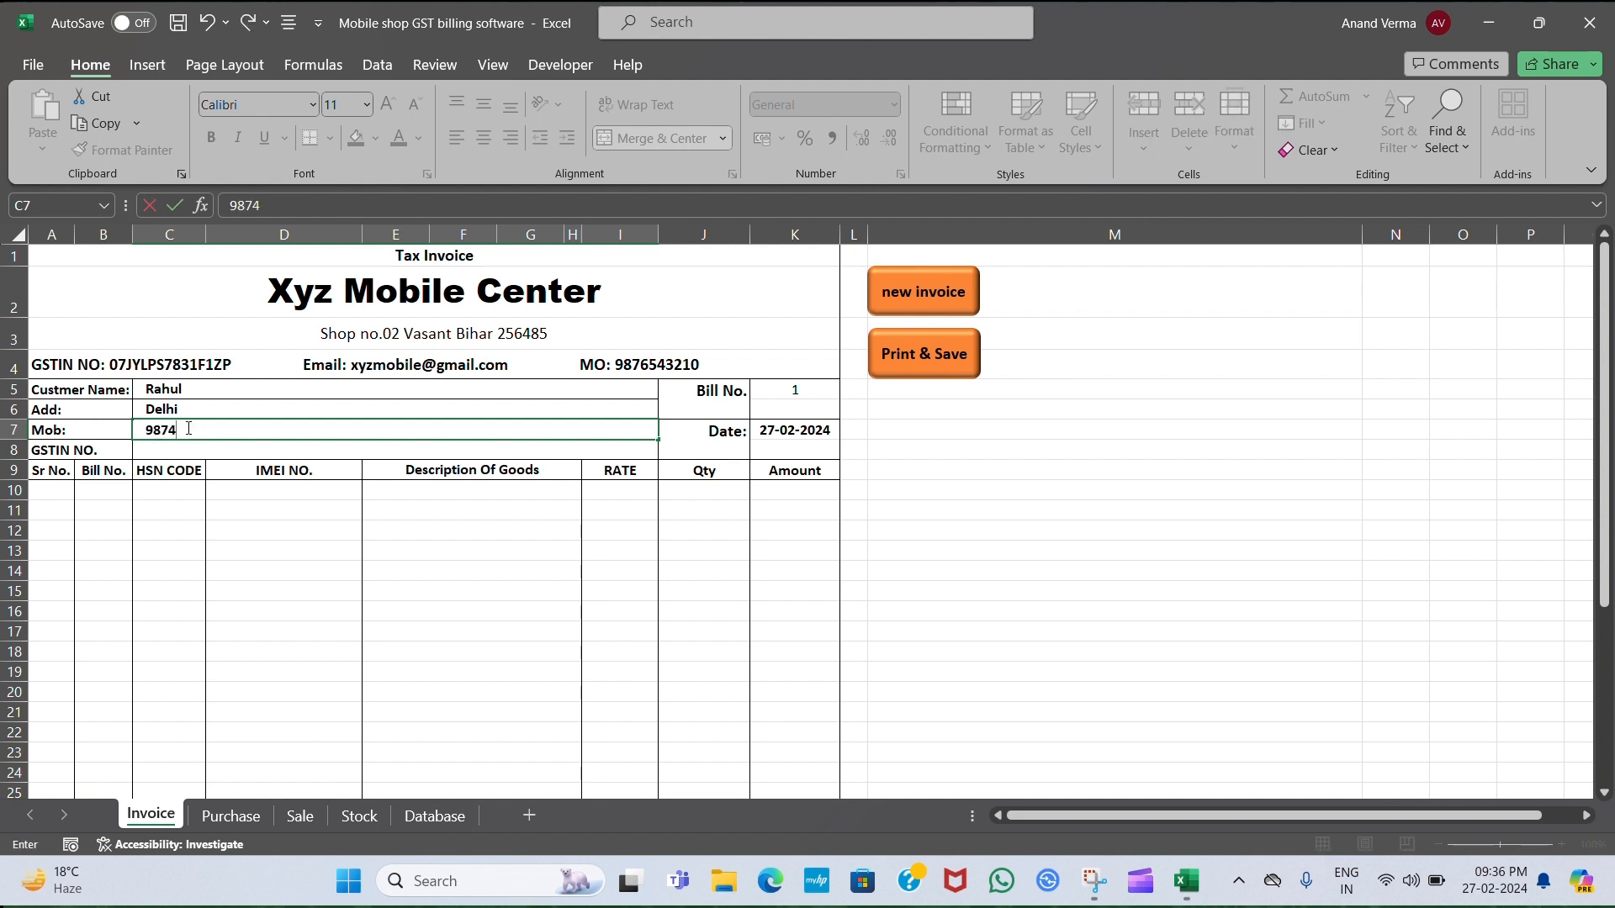
Enter the customer's mobile number in C7, fixing it to 10 digits after the validation error.
{"action": "key", "text": "Return"}
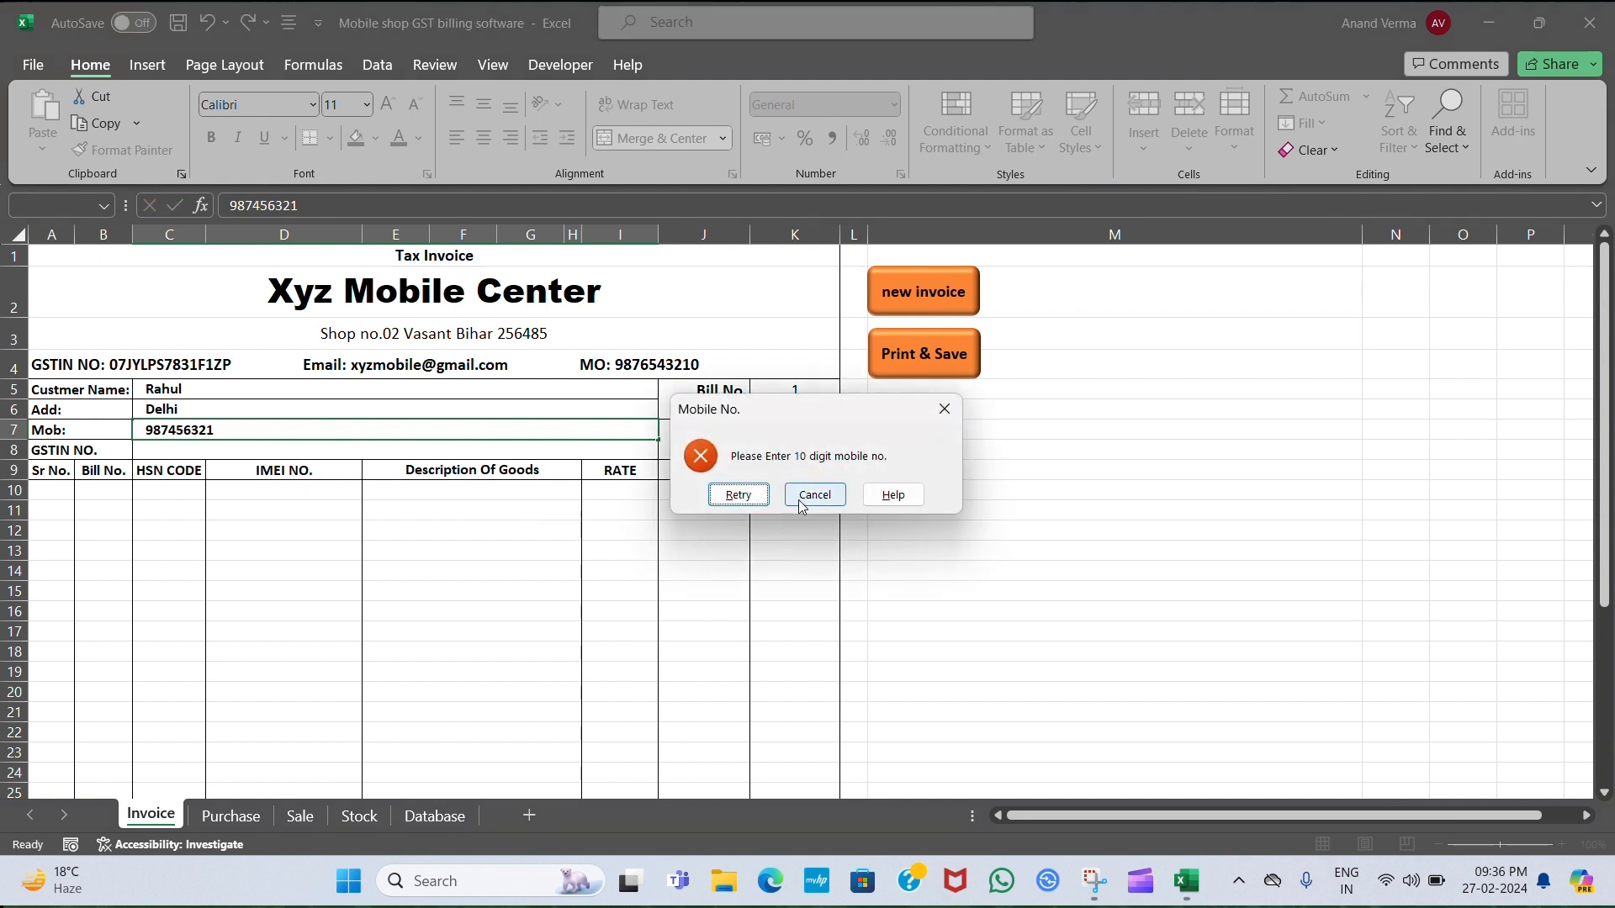
{"action": "left_click", "coordinate": [739, 497]}
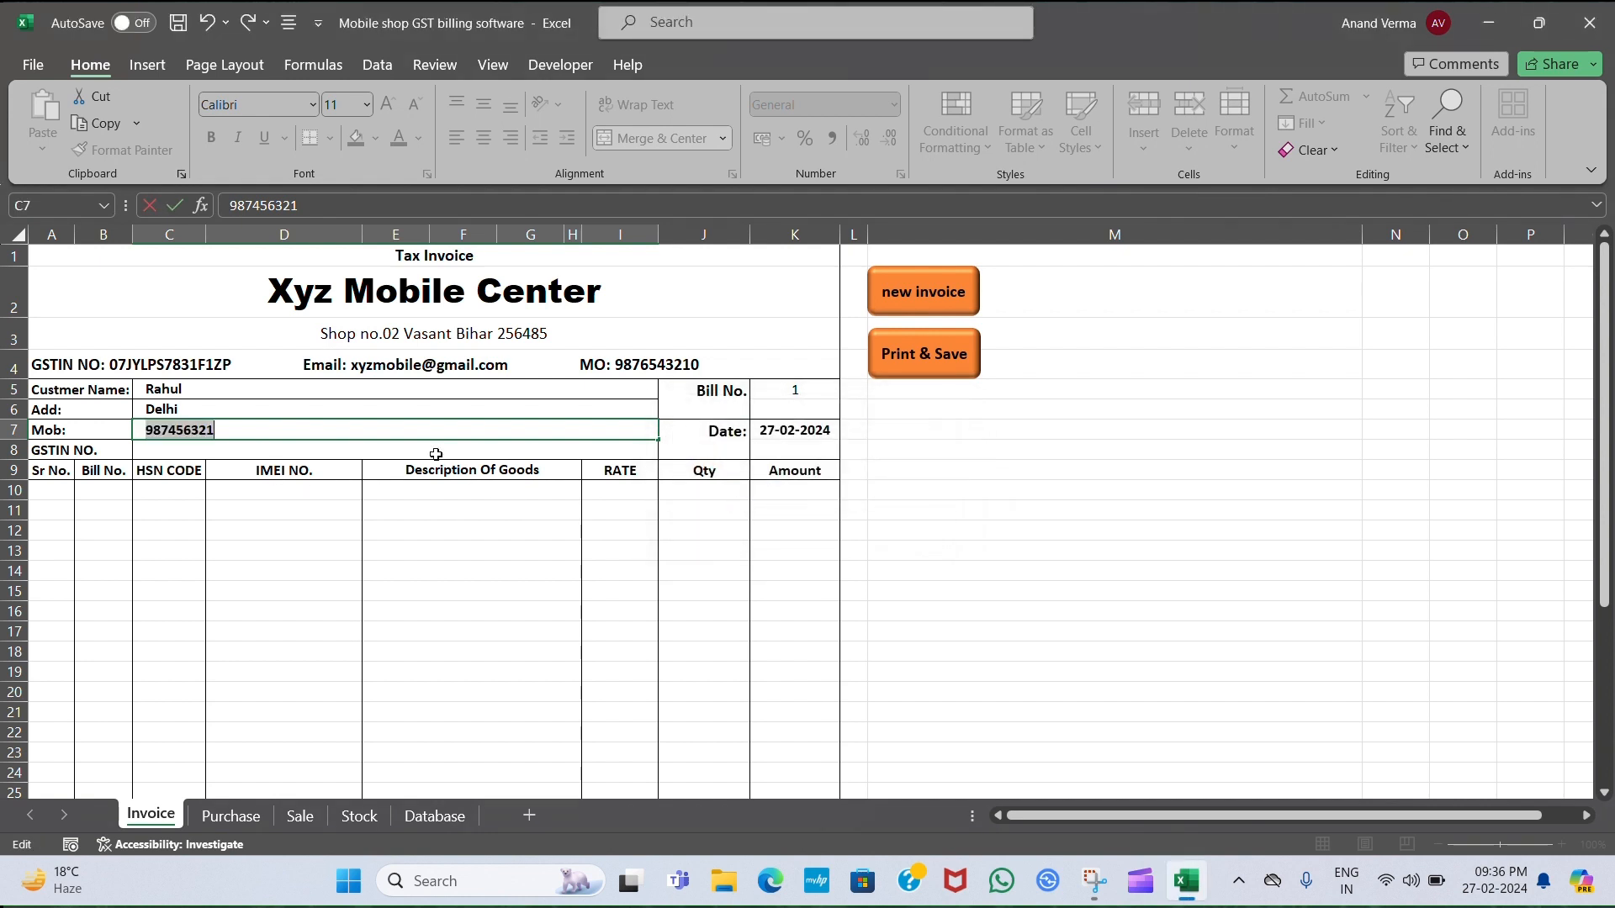
{"action": "left_click", "coordinate": [402, 427]}
{"action": "type", "text": "2"}
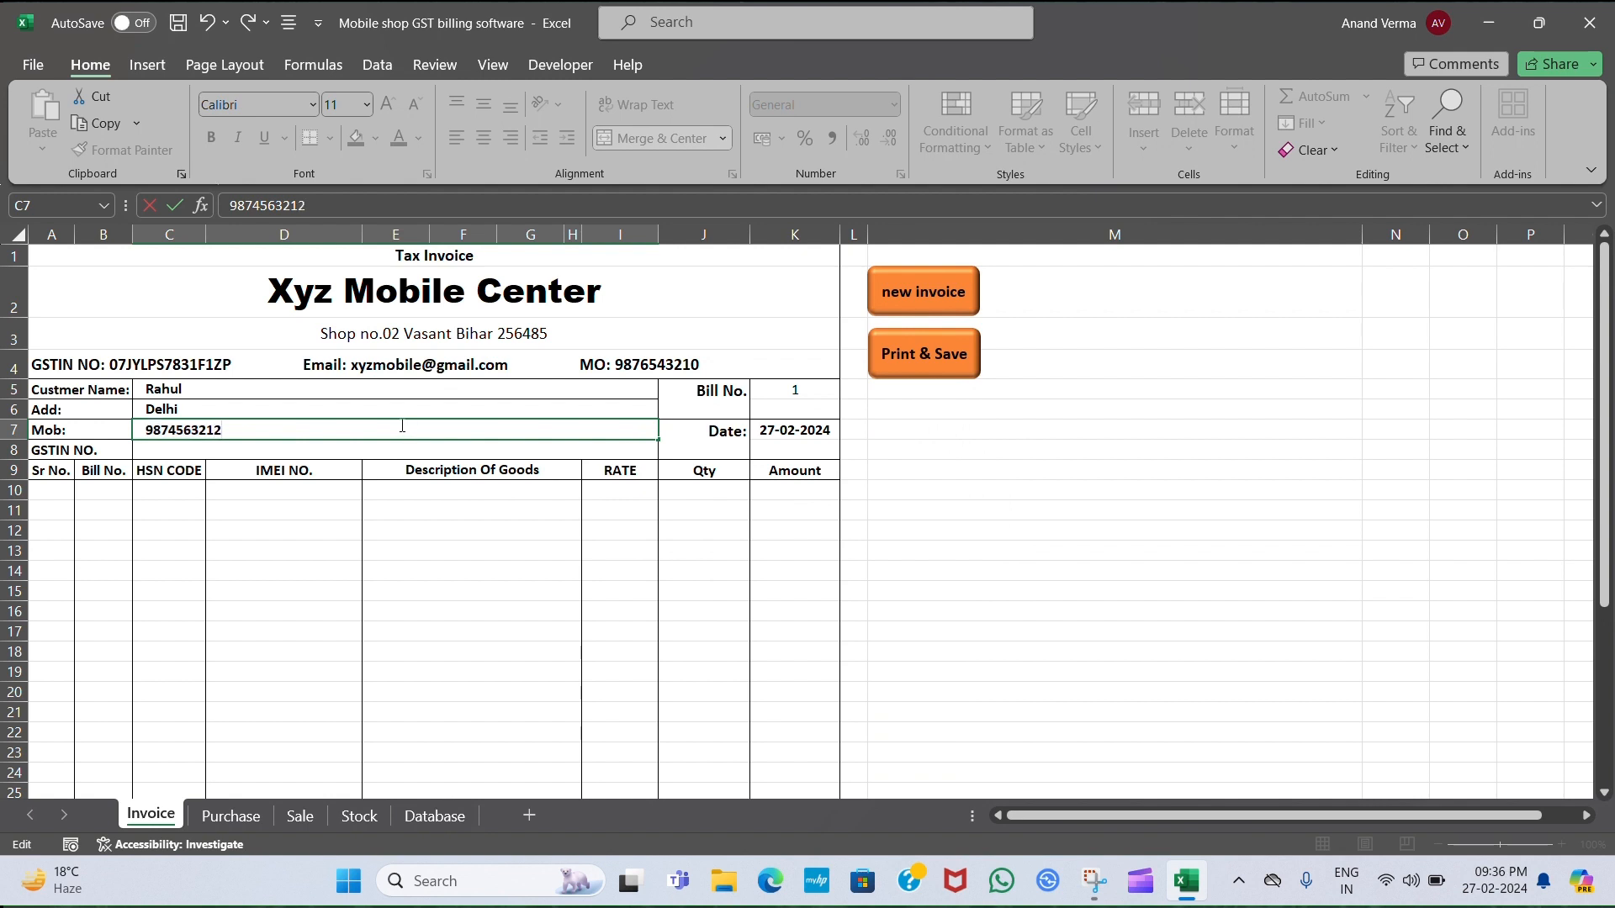
{"action": "key", "text": "Return"}
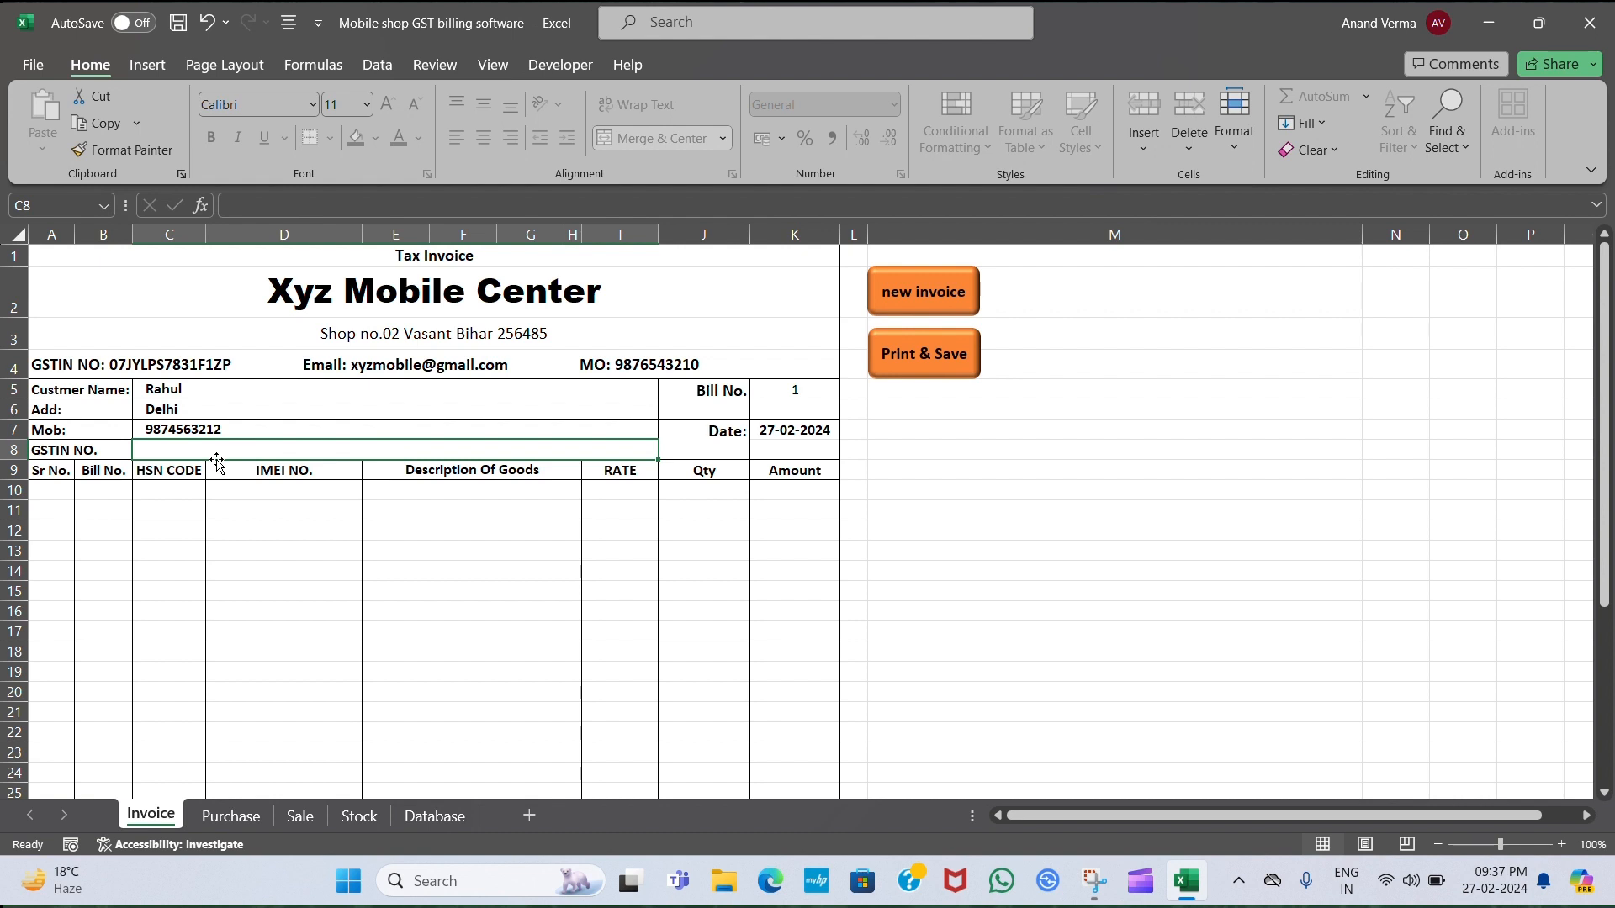
{"action": "left_click", "coordinate": [181, 499]}
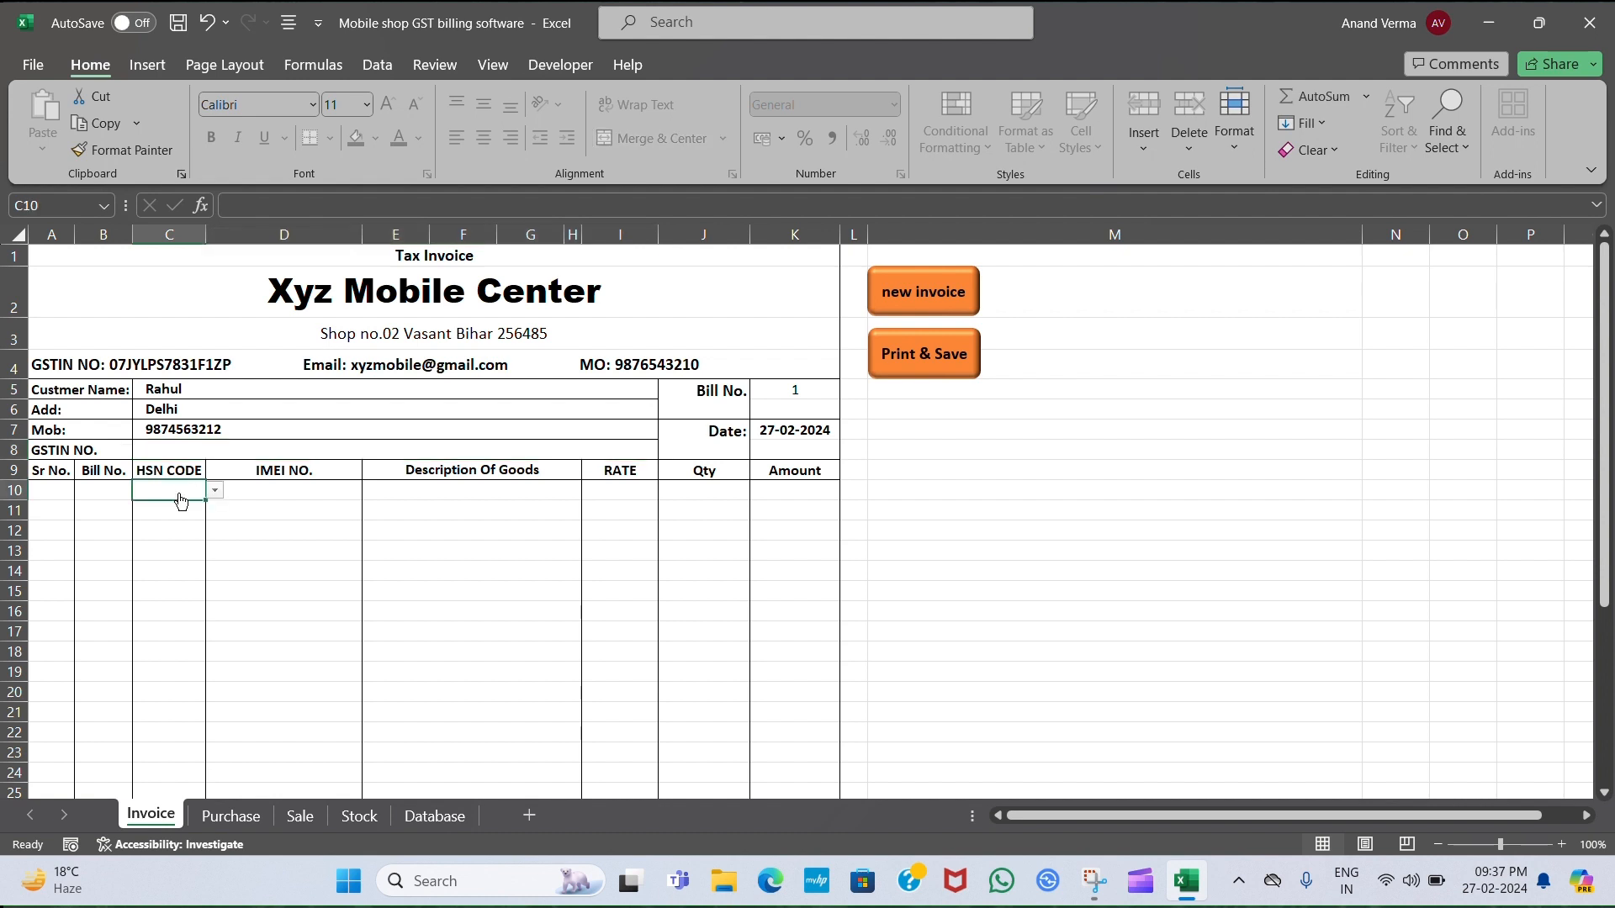
{"action": "key", "text": "alt+Down"}
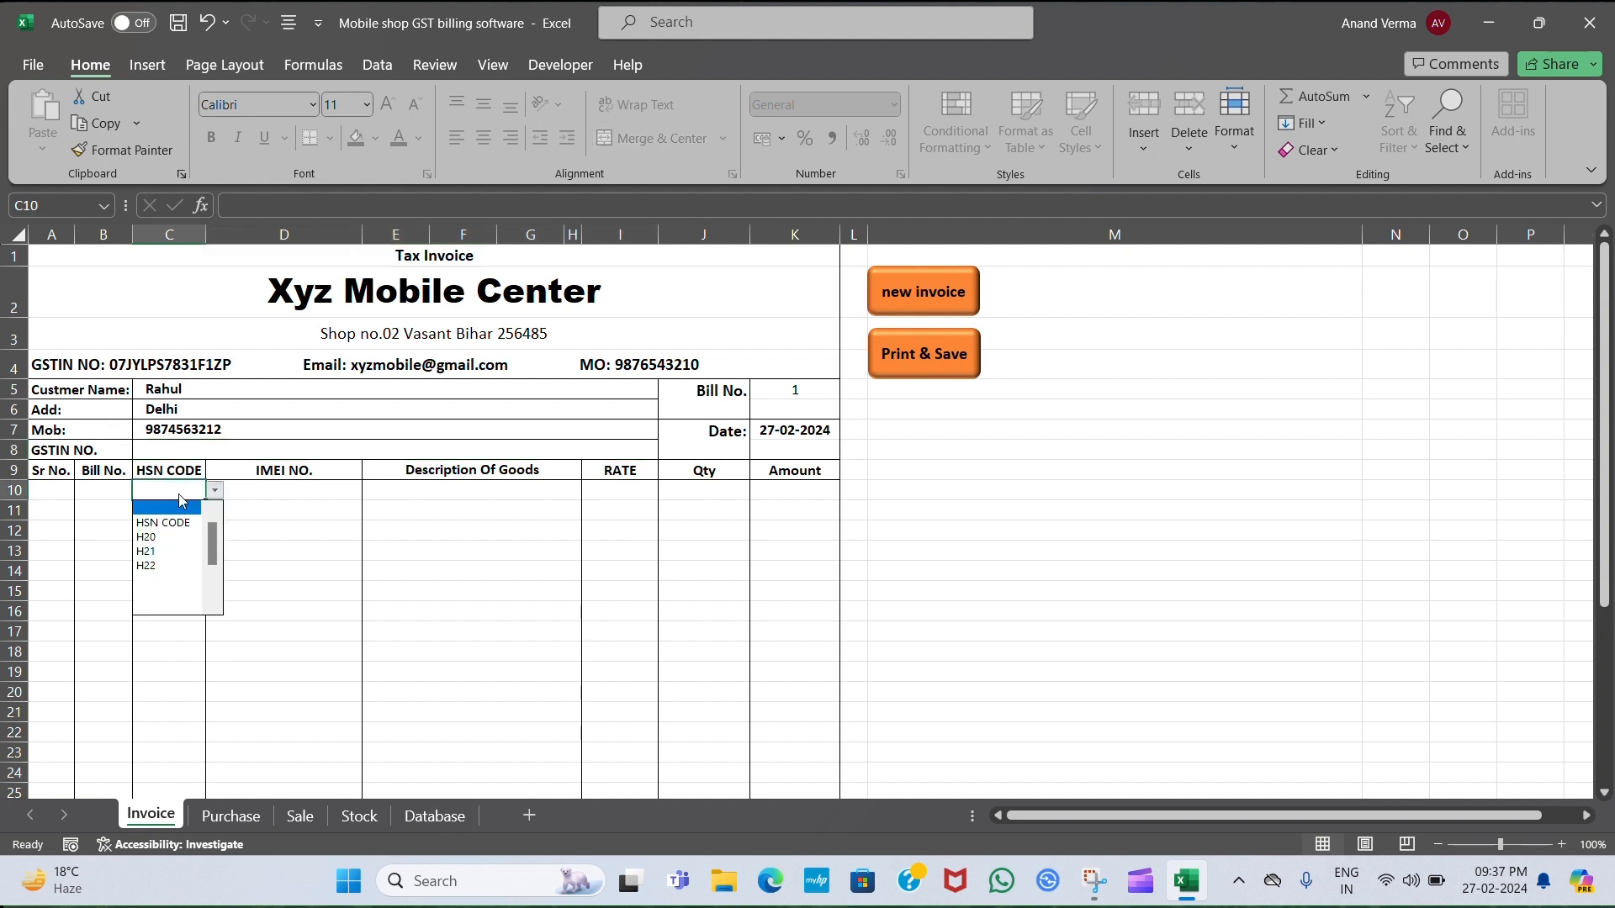
{"action": "key", "text": "Escape"}
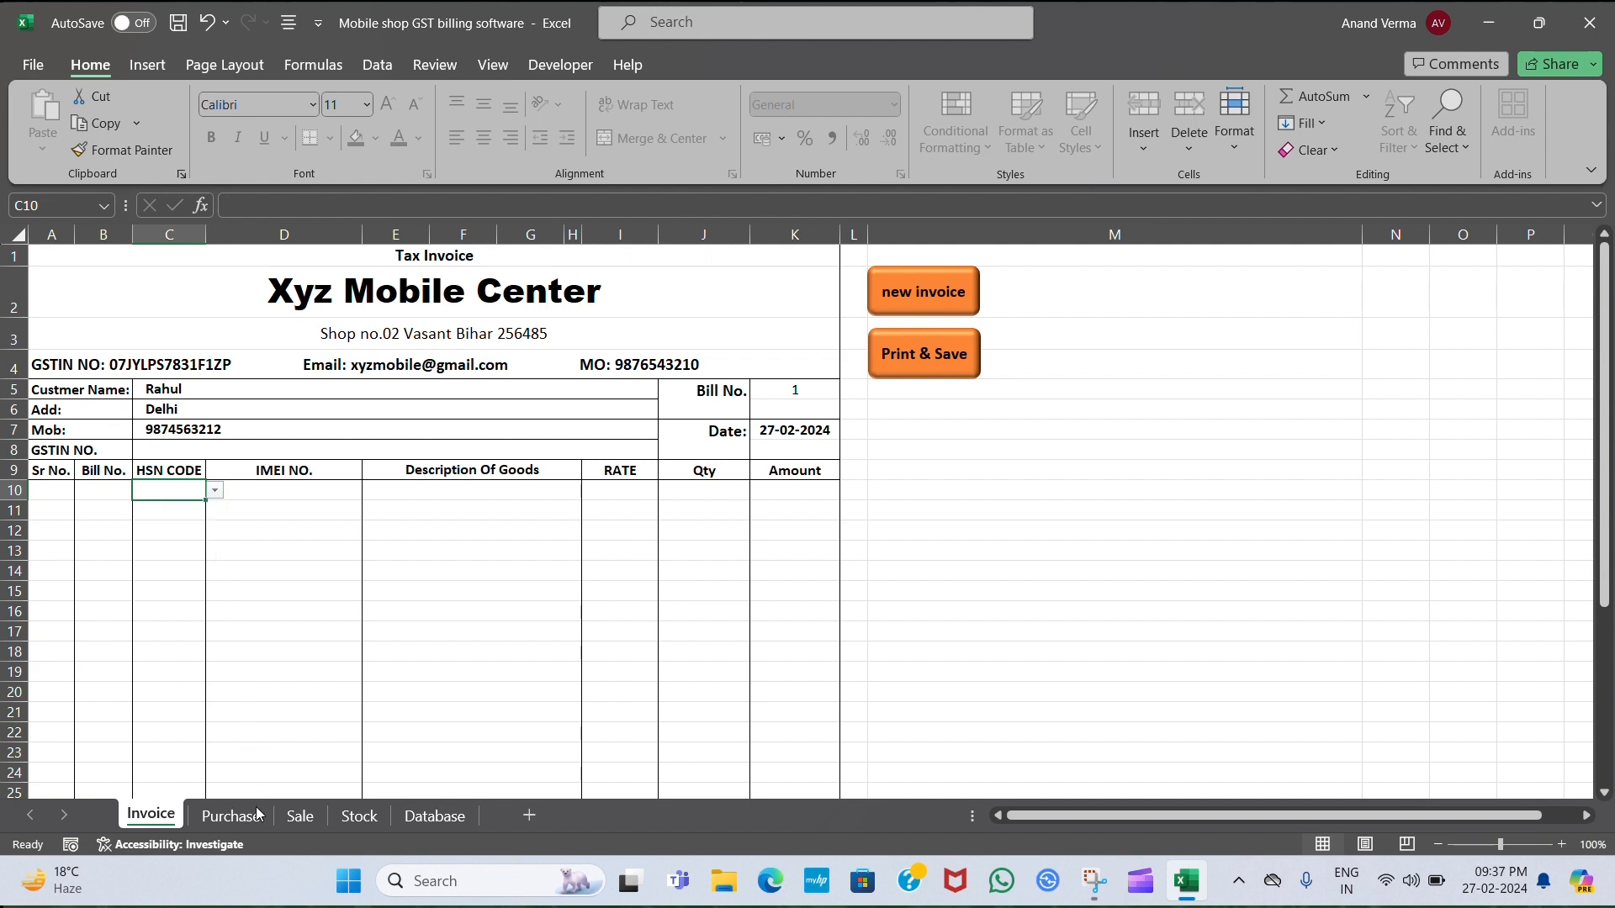
{"action": "left_click", "coordinate": [255, 816]}
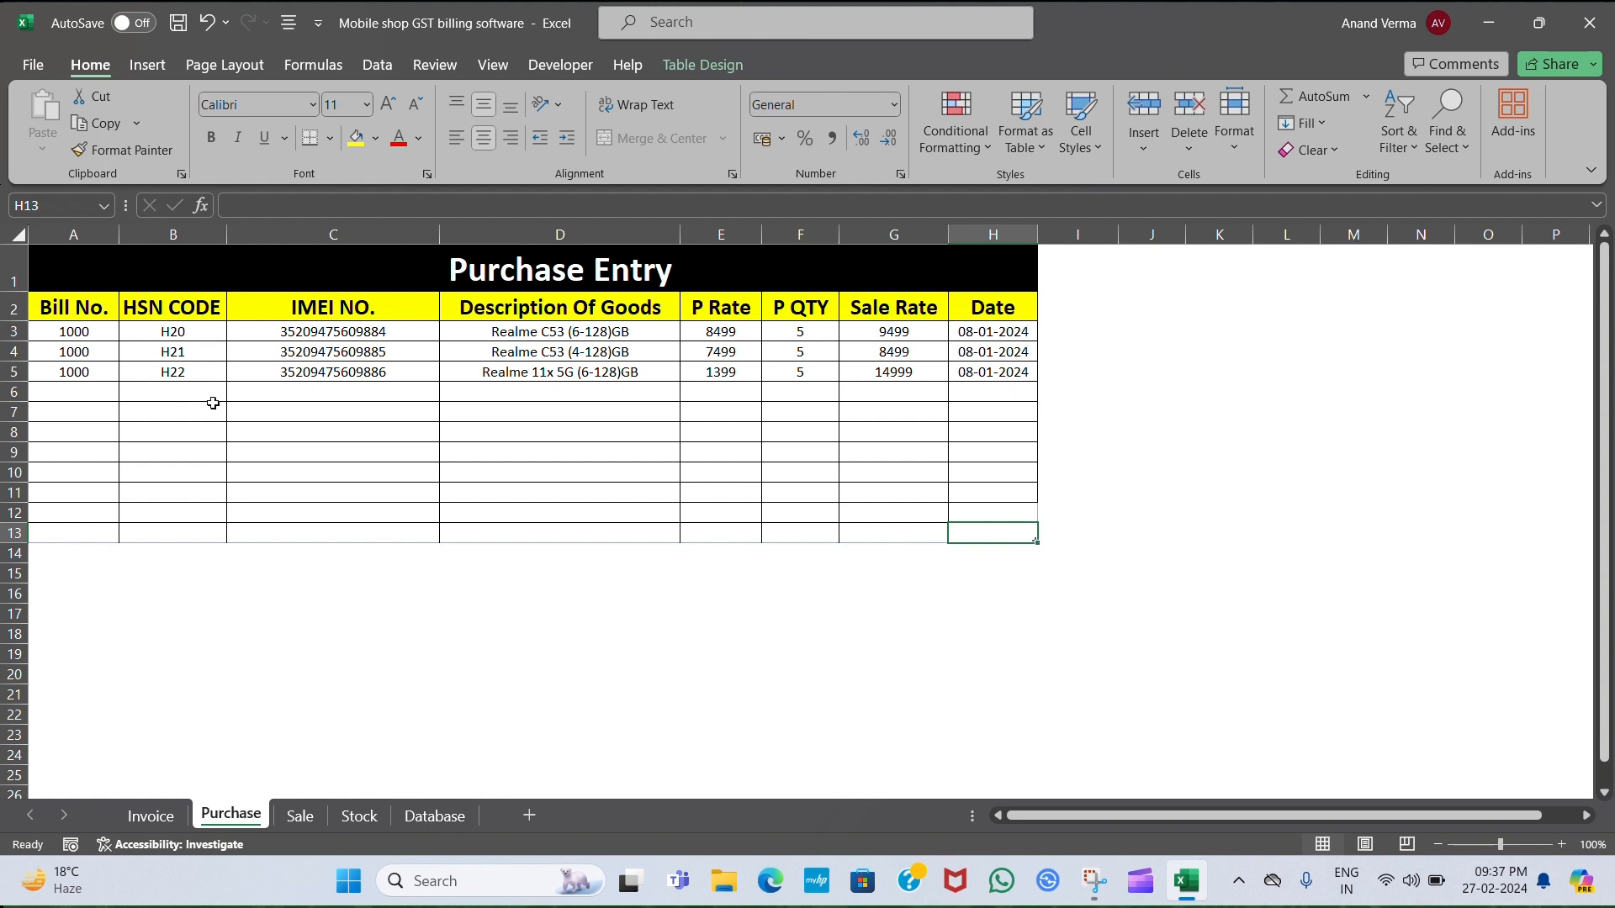
{"action": "left_click", "coordinate": [152, 816]}
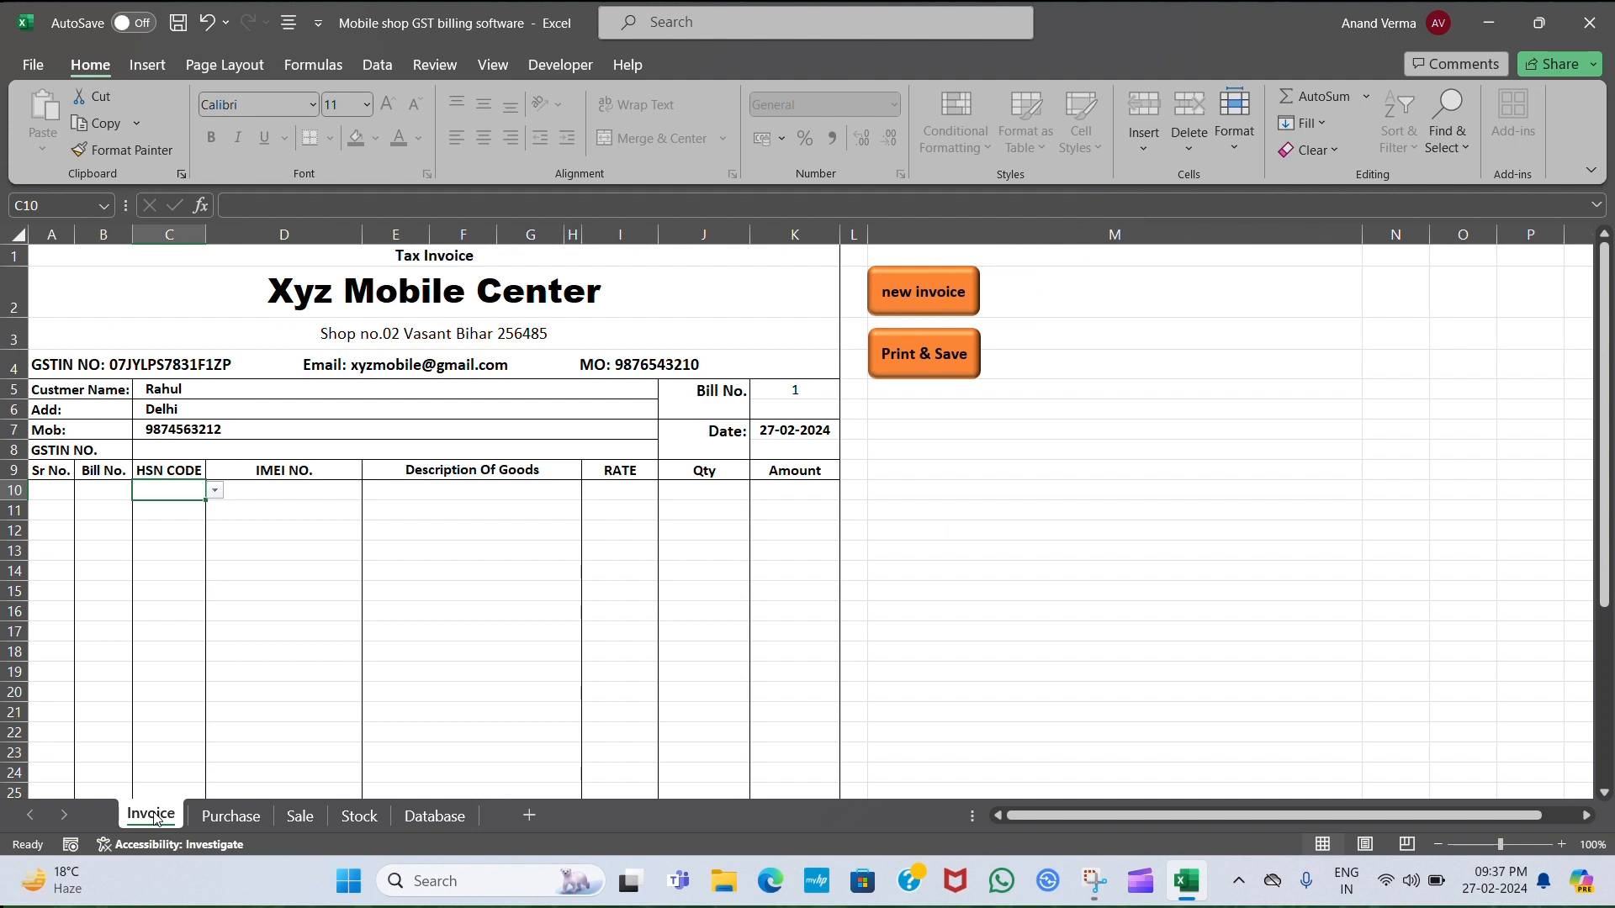
Add HSN code H20 (Realme C53 6-128GB) with quantity 1, totalling ₹11,208.82 with GST.
{"action": "key", "text": "alt+Down"}
{"action": "key", "text": "Down"}
{"action": "key", "text": "Down"}
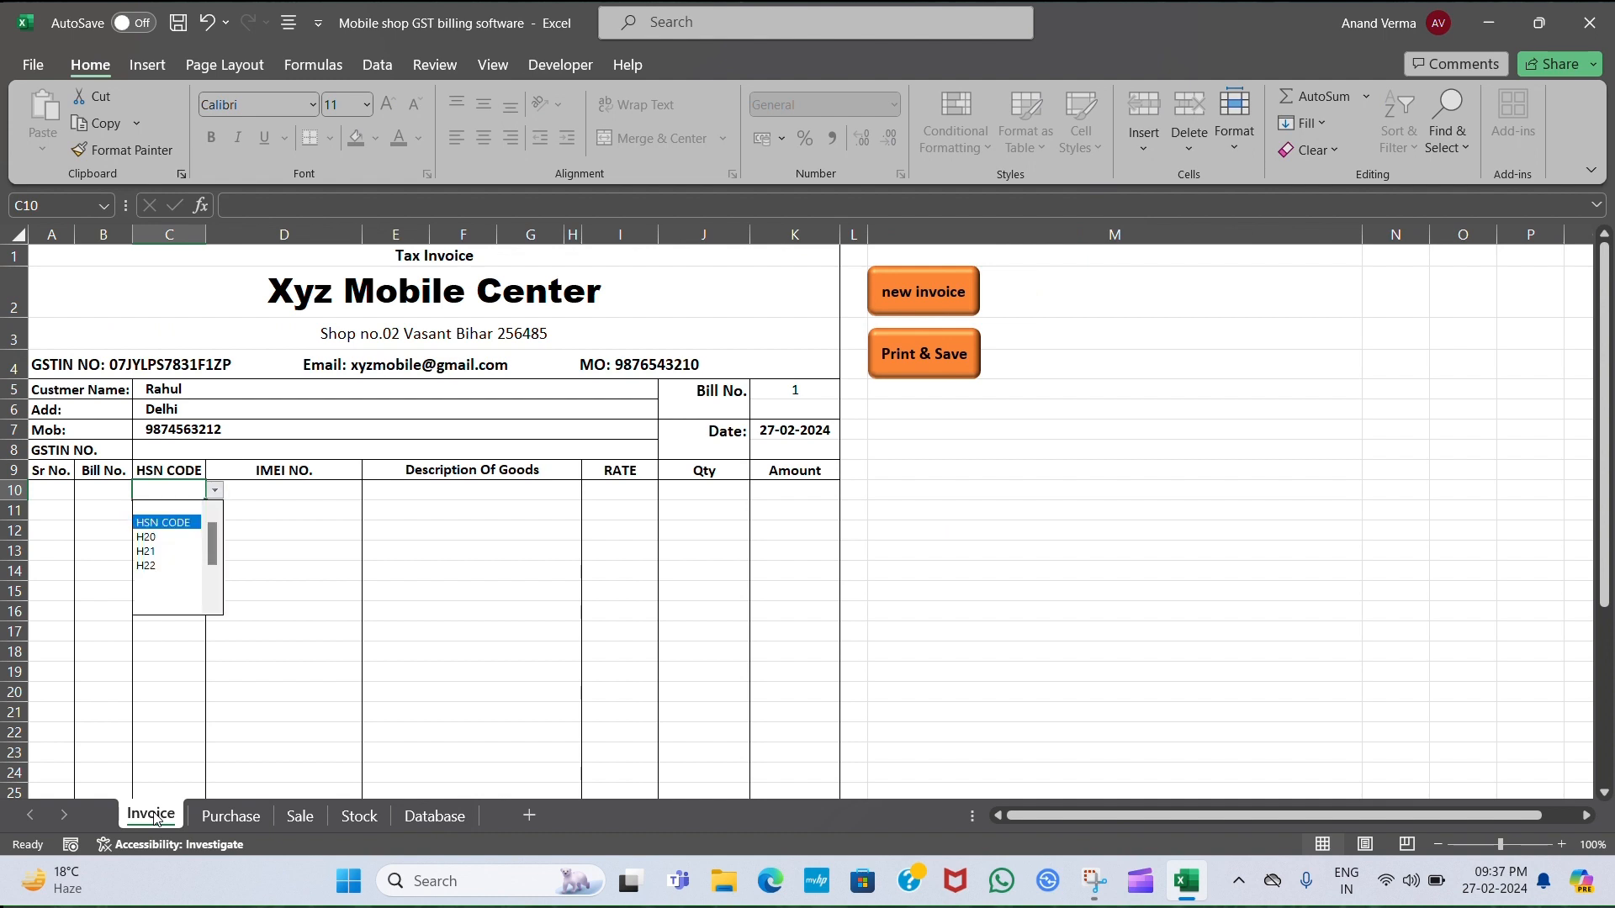
{"action": "key", "text": "Return"}
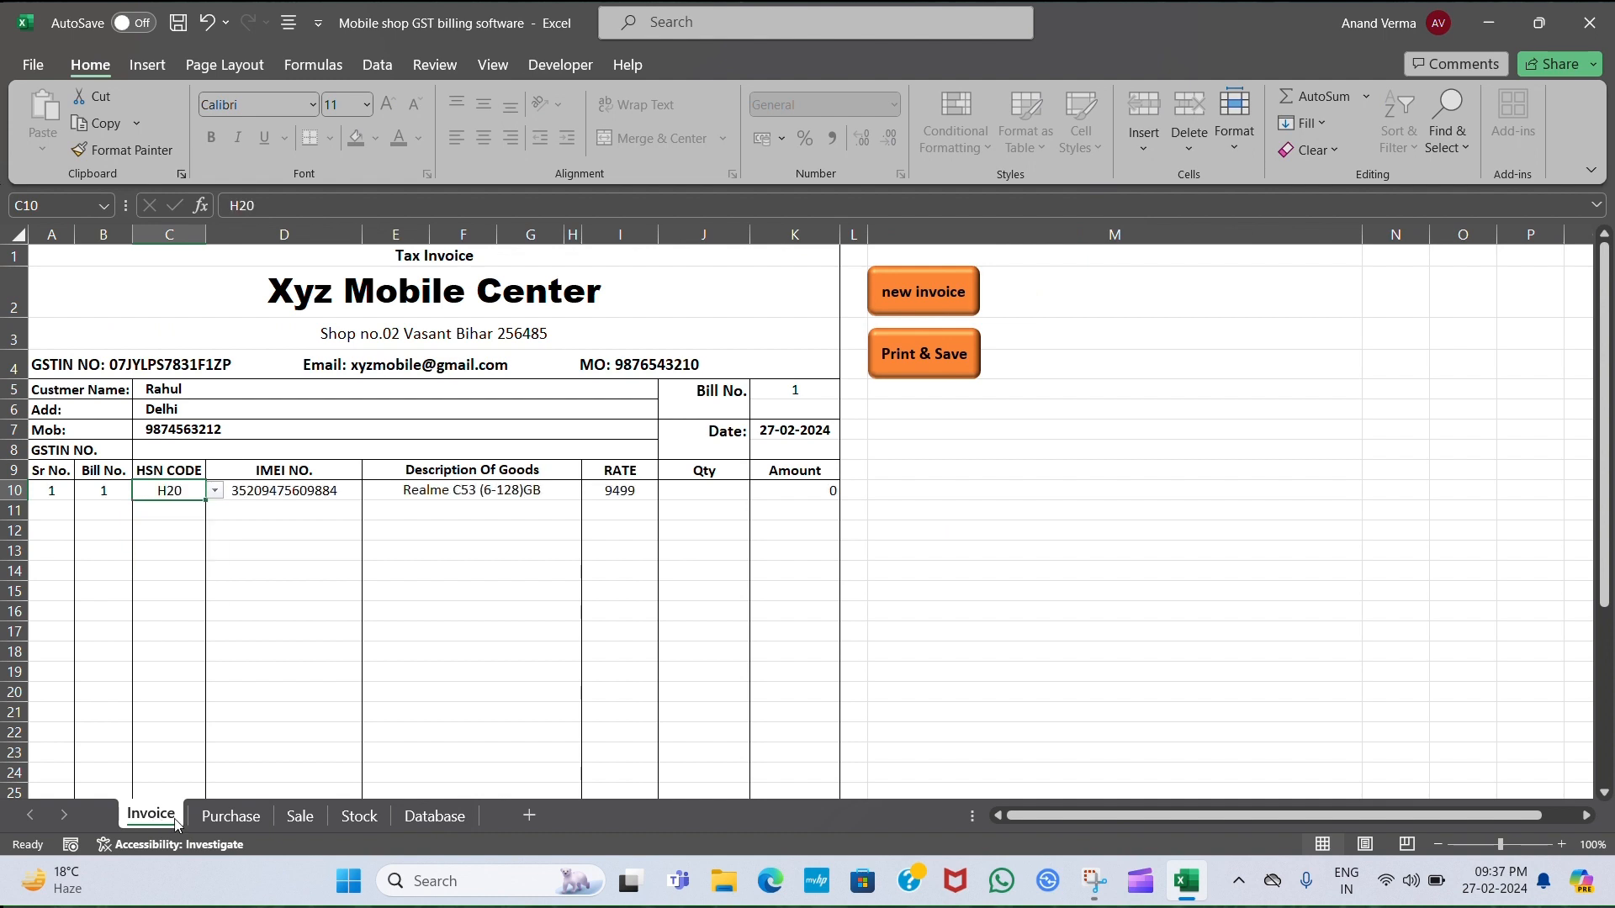
{"action": "left_click", "coordinate": [716, 498]}
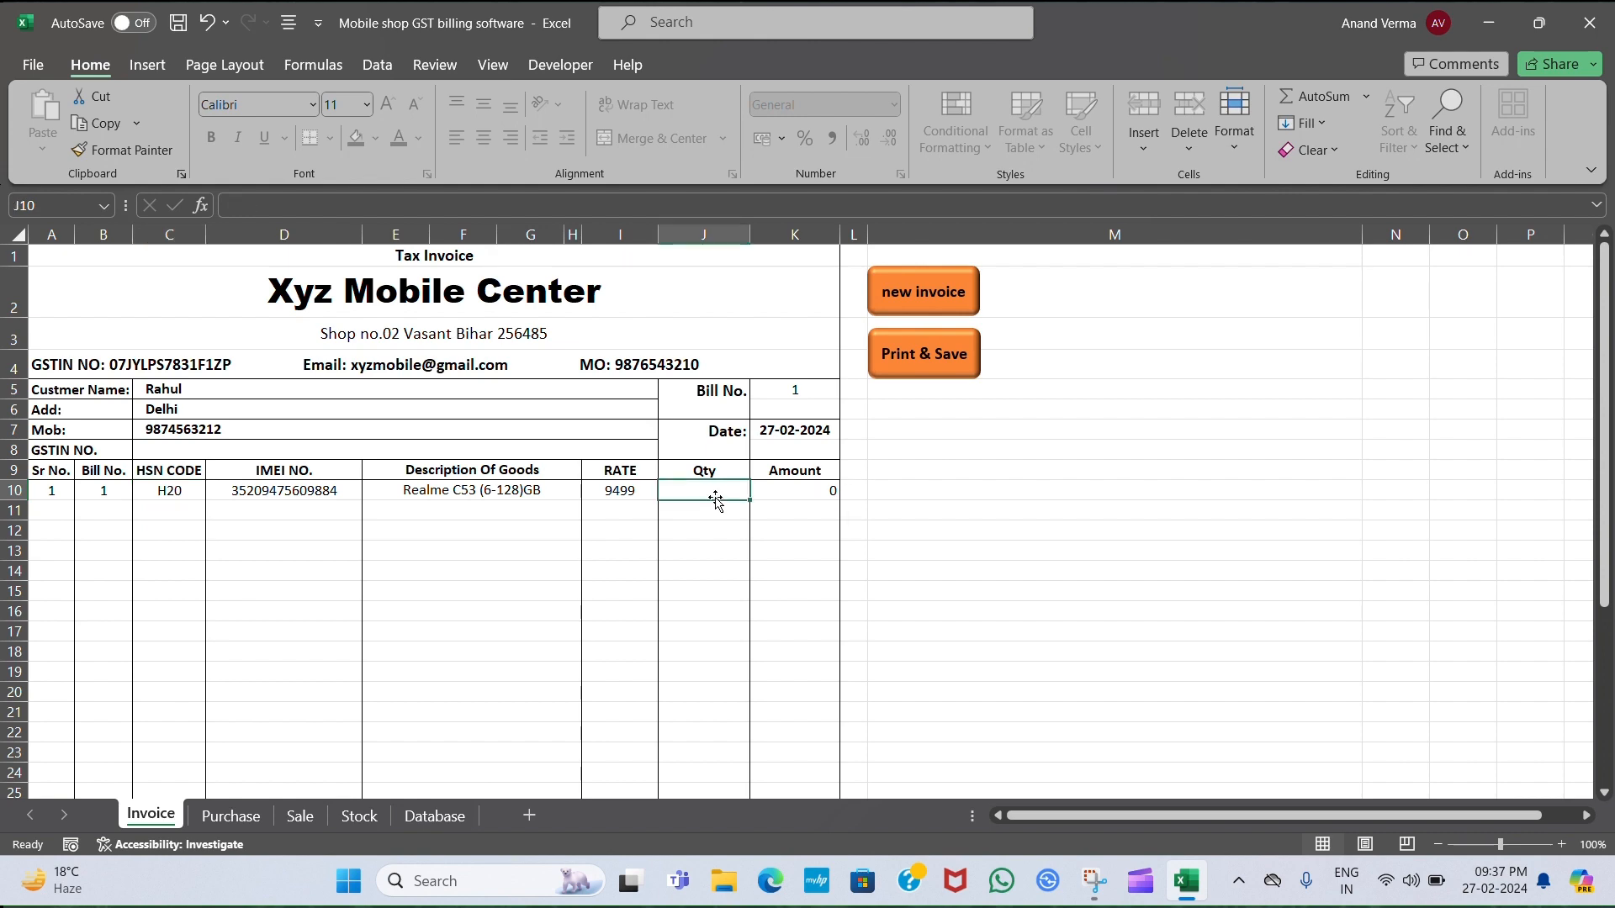
{"action": "type", "text": "1"}
{"action": "key", "text": "Return"}
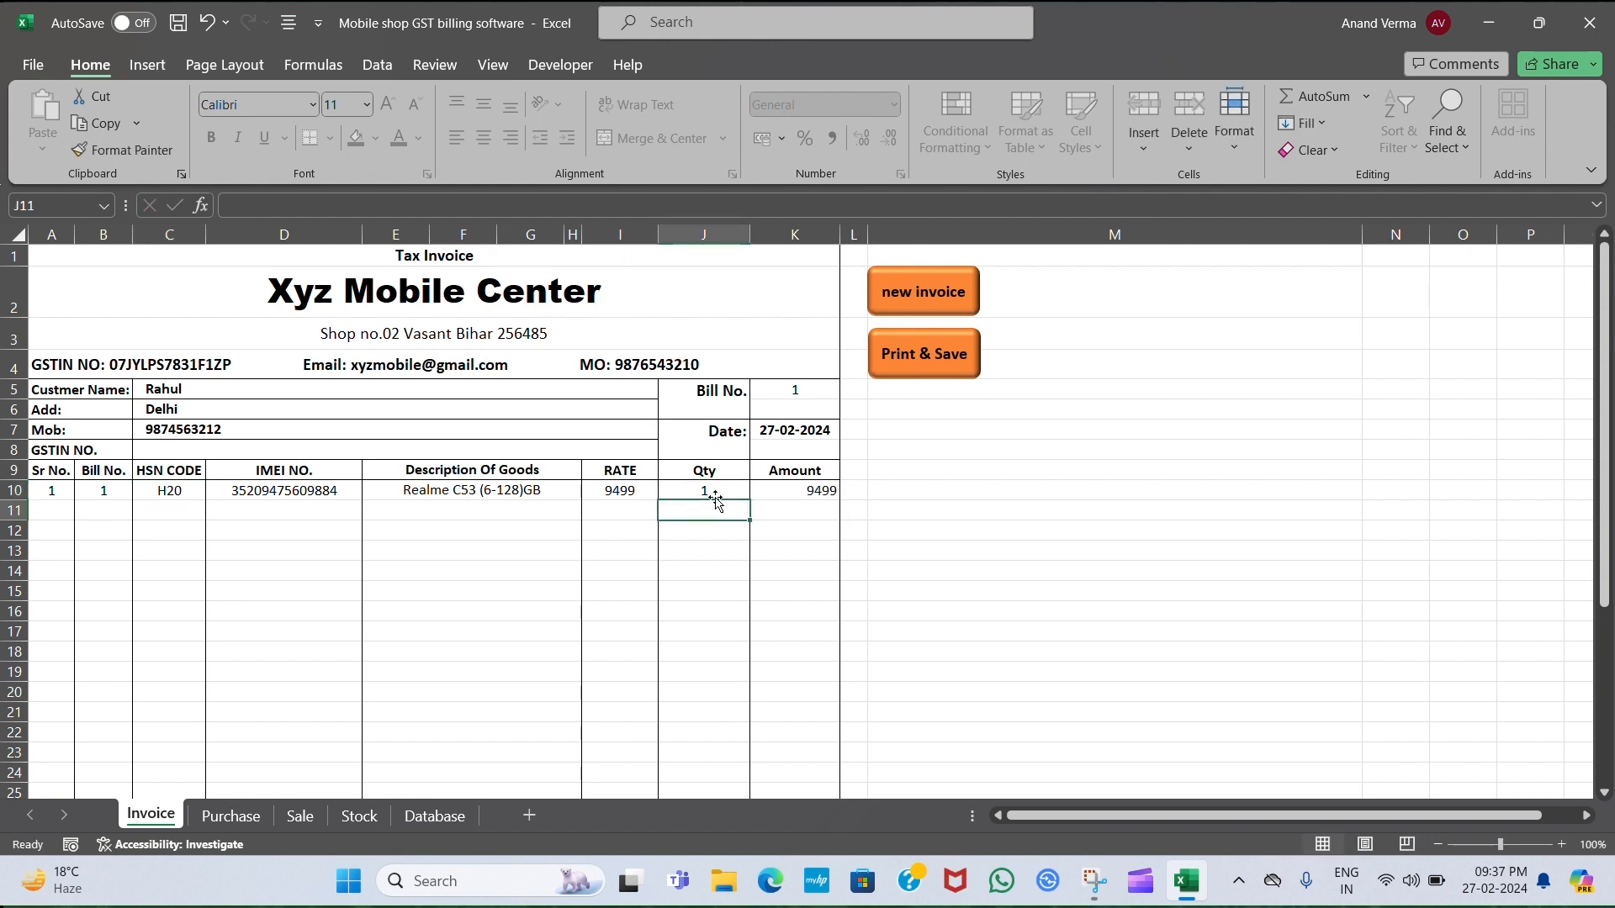
{"action": "scroll", "coordinate": [727, 547], "scroll_direction": "down", "scroll_amount": 5}
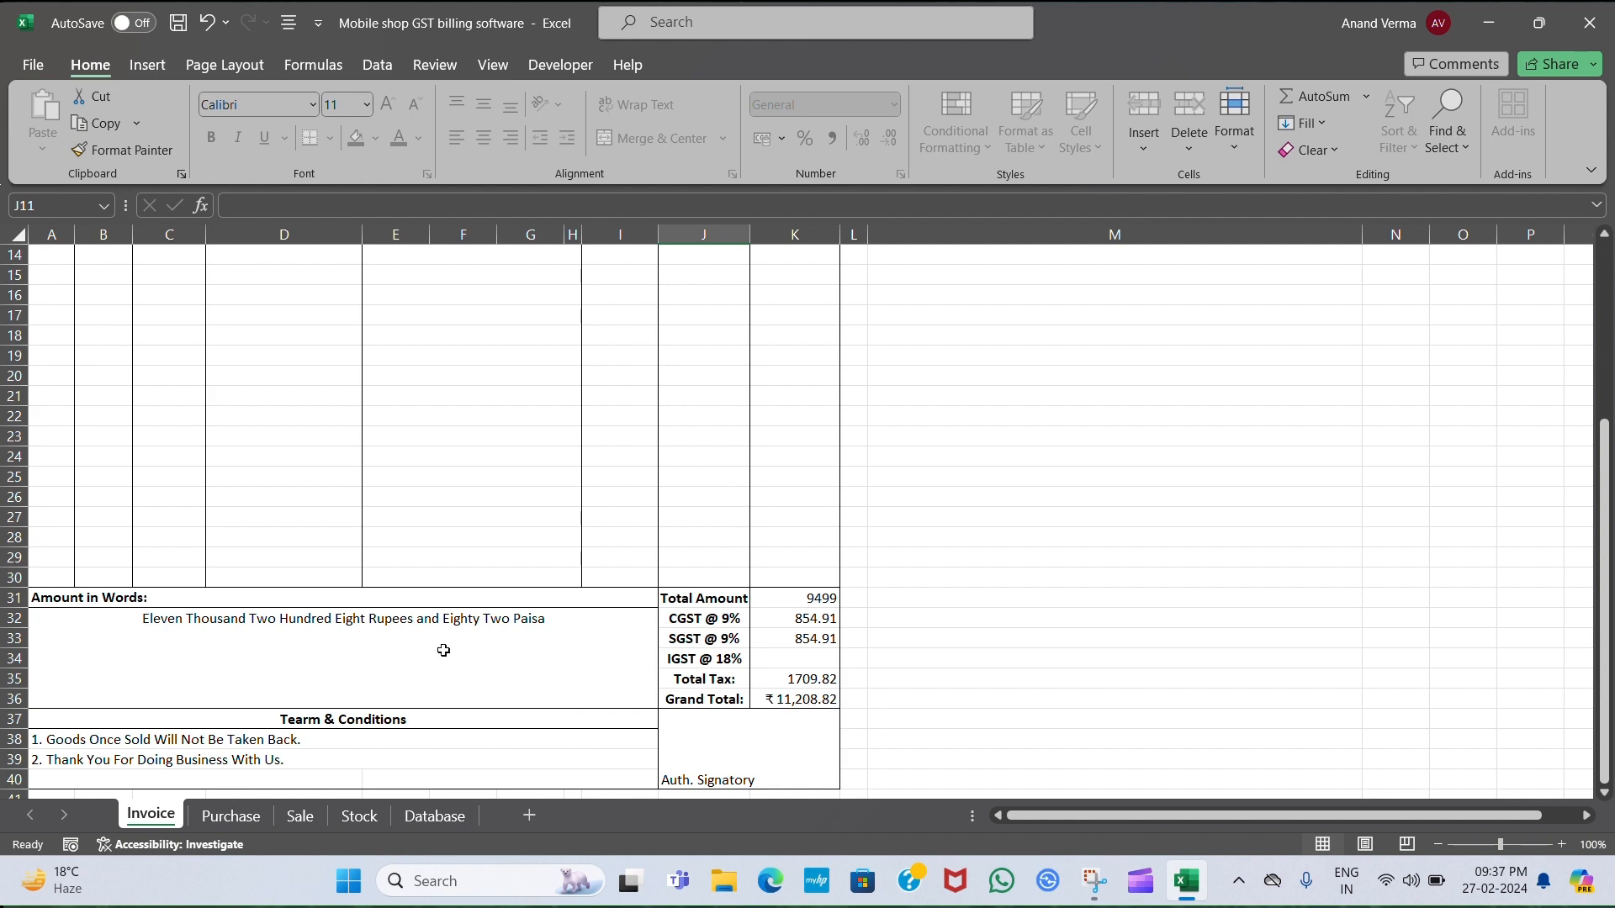
{"action": "scroll", "coordinate": [315, 619], "scroll_direction": "down", "scroll_amount": 1}
{"action": "scroll", "coordinate": [314, 619], "scroll_direction": "up", "scroll_amount": 5}
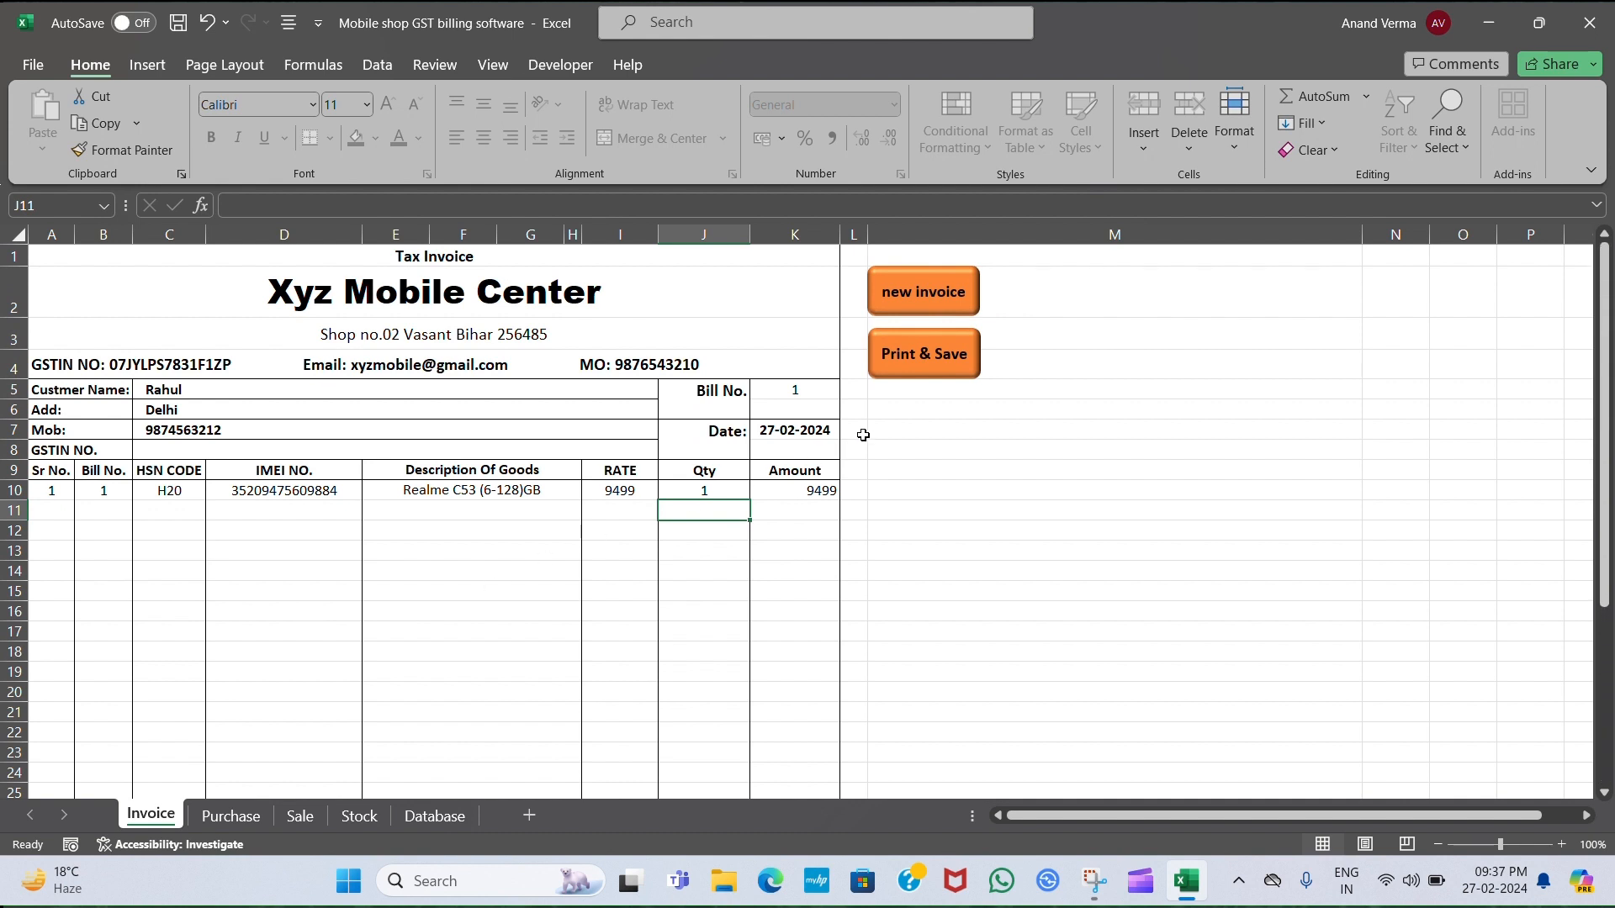
Print & Save bill 1 as a PDF, refresh the Database sheet, and open the linked bill PDF.
{"action": "left_click", "coordinate": [928, 358]}
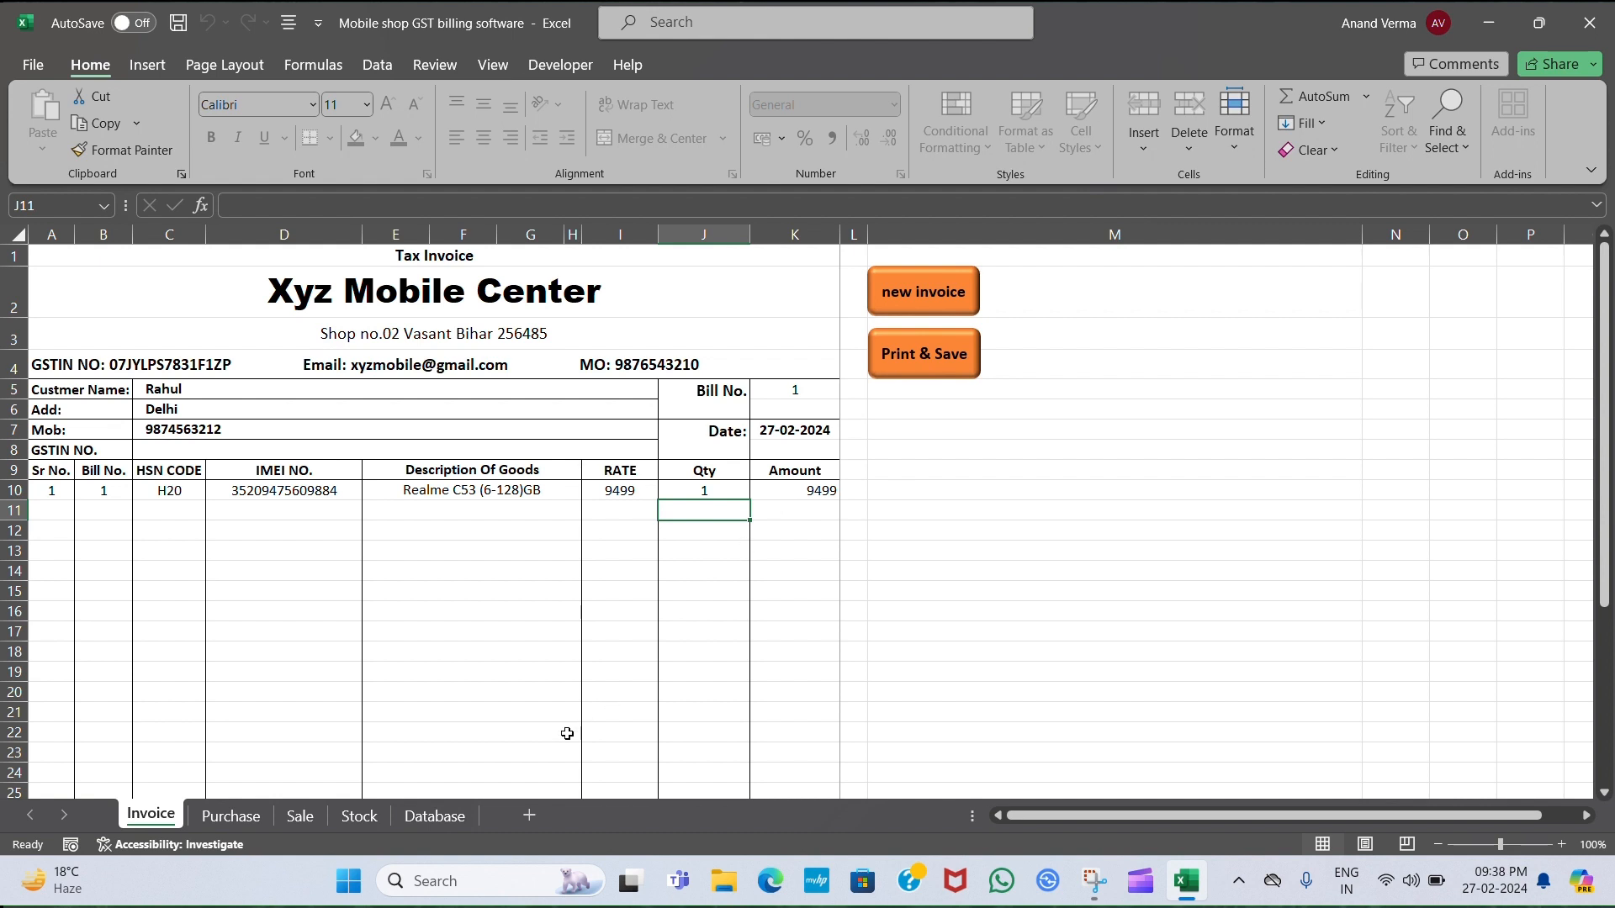
{"action": "left_click", "coordinate": [432, 819]}
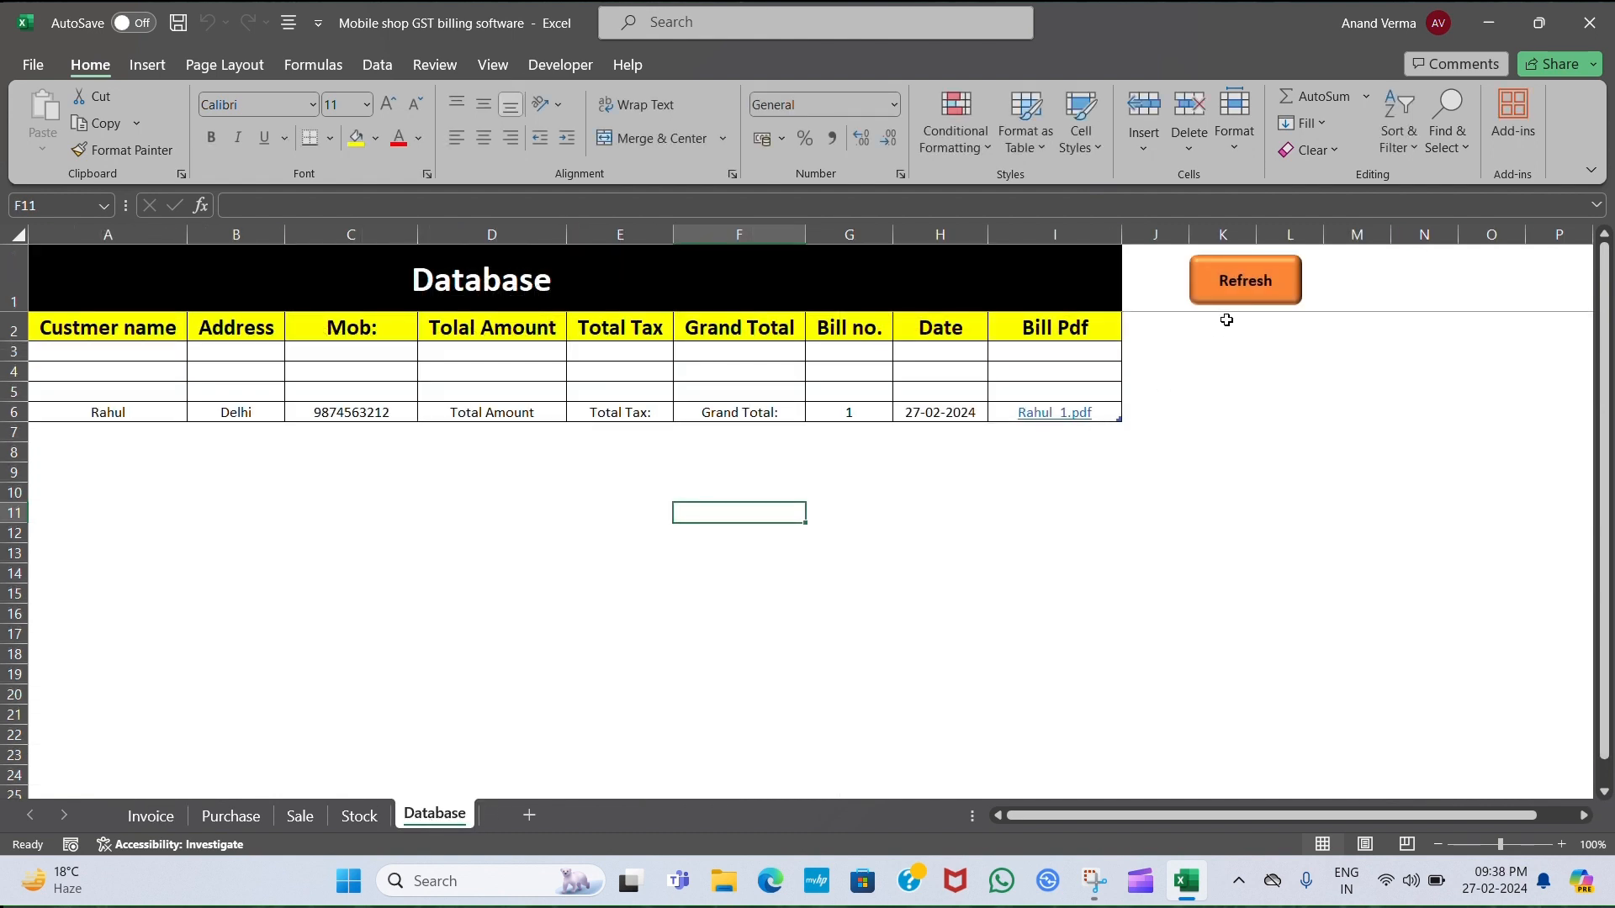
{"action": "left_click", "coordinate": [1242, 296]}
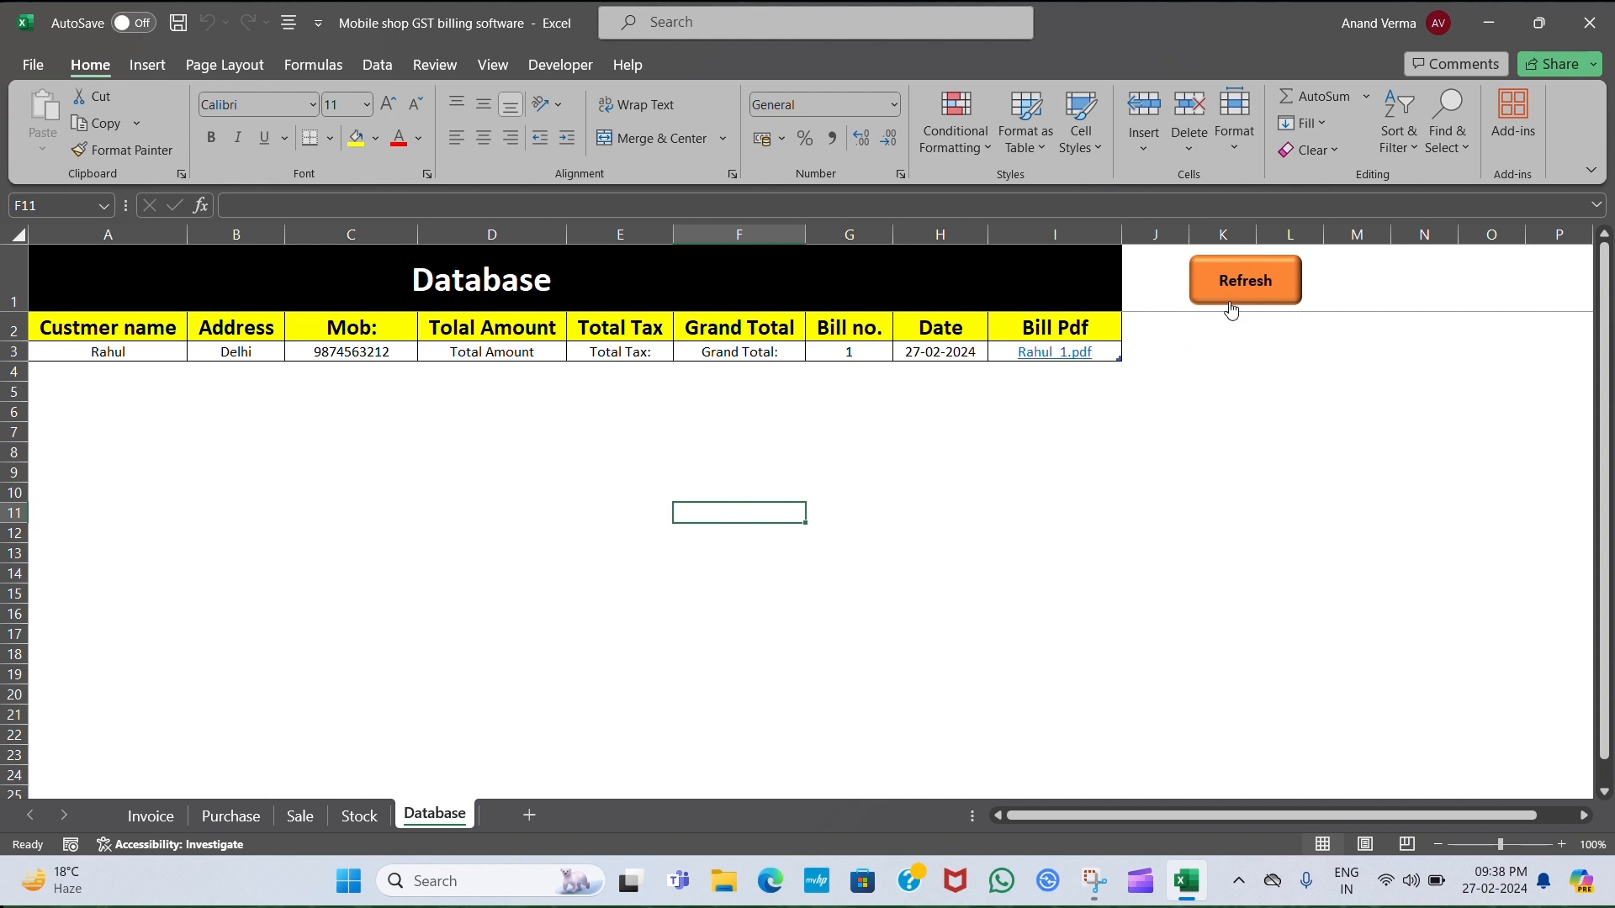
{"action": "left_click", "coordinate": [1045, 358]}
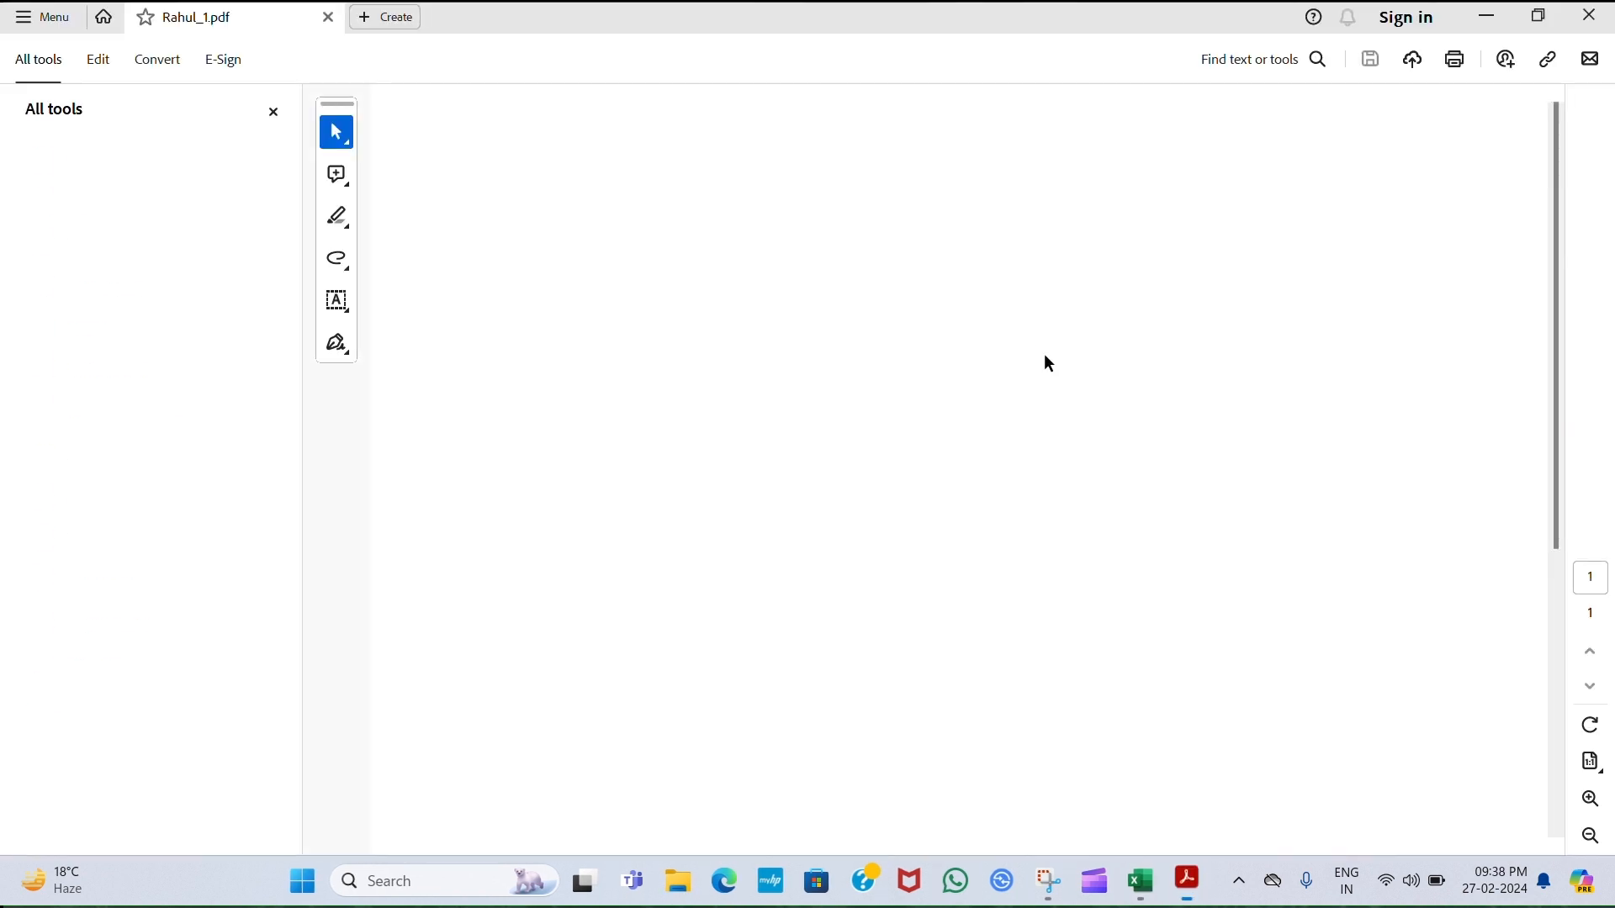
Scroll through the saved tax invoice PDF in Acrobat, then close it.
{"action": "scroll", "coordinate": [1044, 356], "scroll_direction": "down", "scroll_amount": 4}
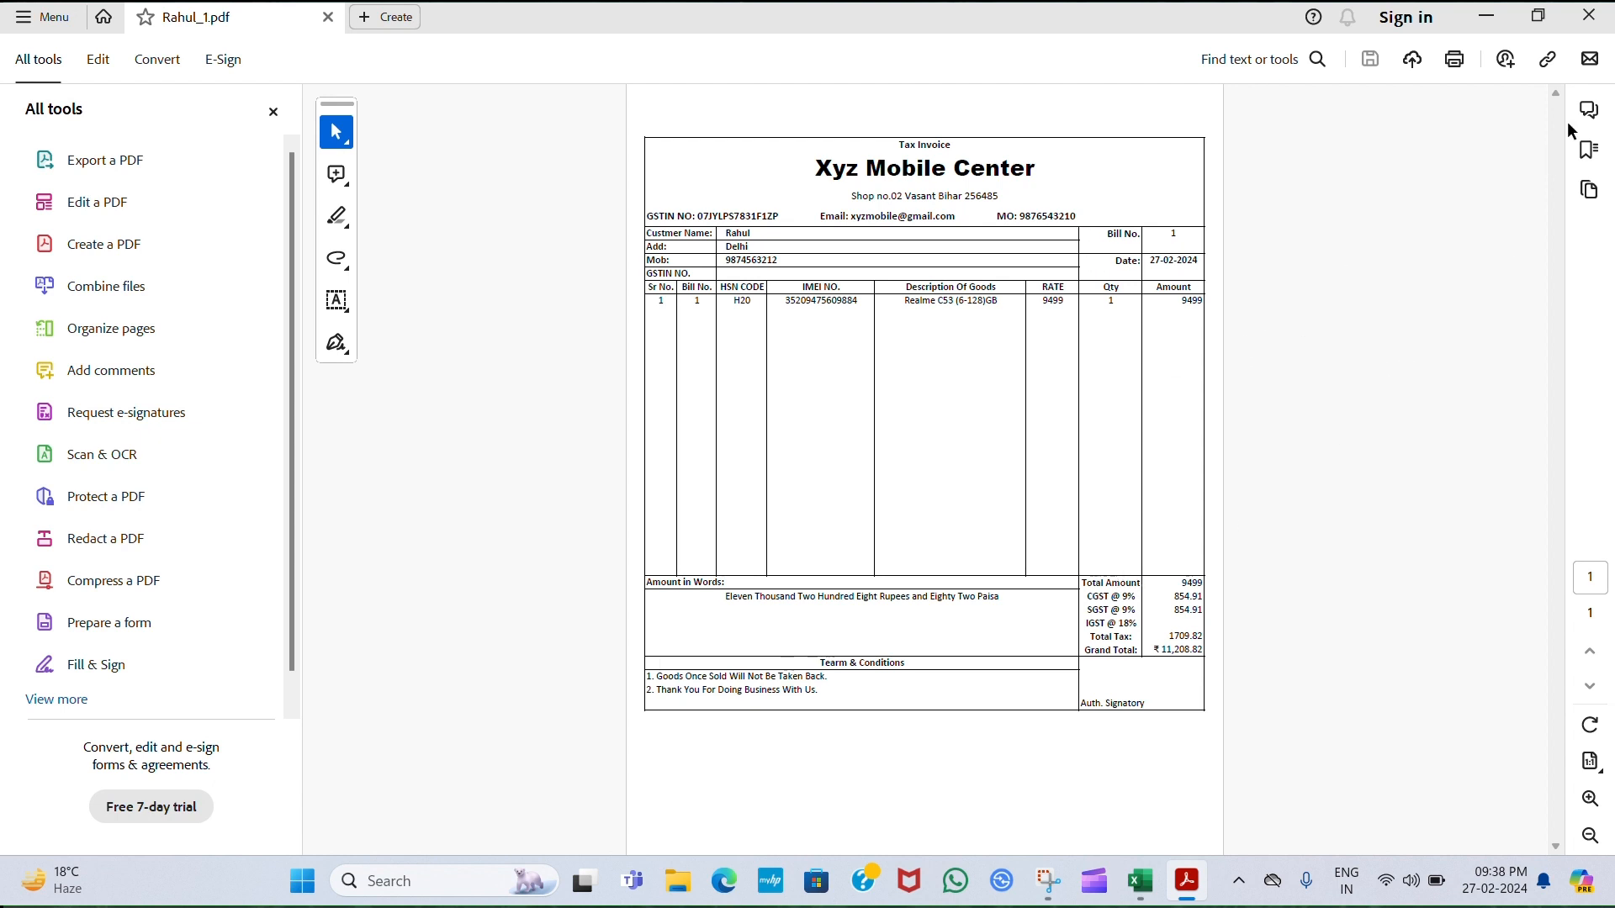
{"action": "left_click", "coordinate": [1591, 16]}
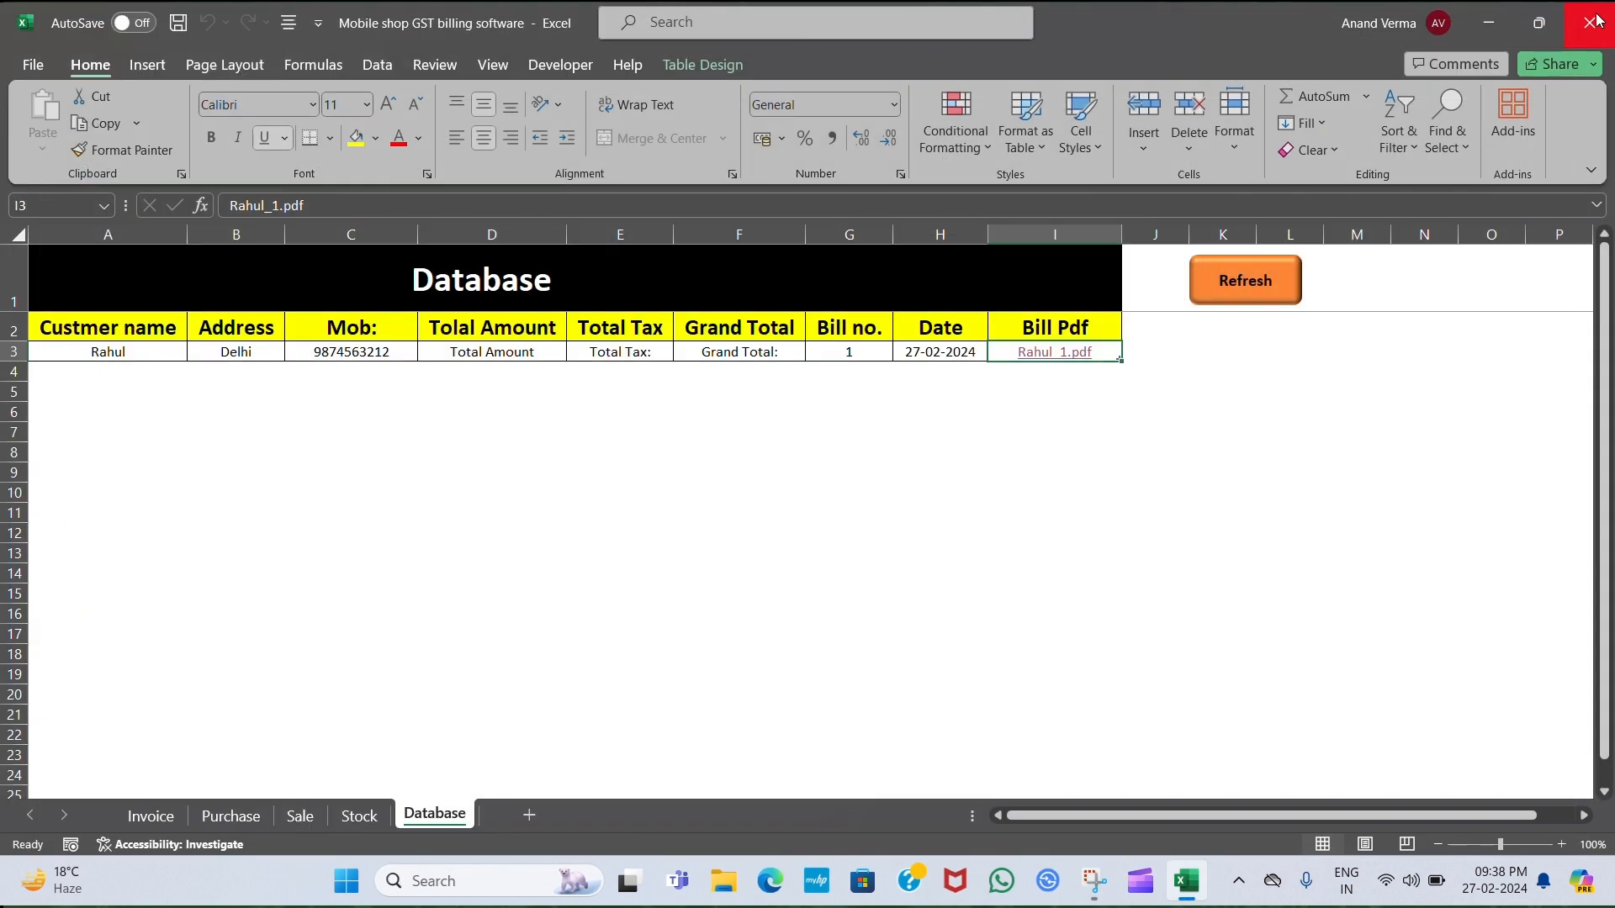
Verify the H20 sale on the Sale sheet and its stock of 4, then return to Invoice.
{"action": "left_click", "coordinate": [304, 816]}
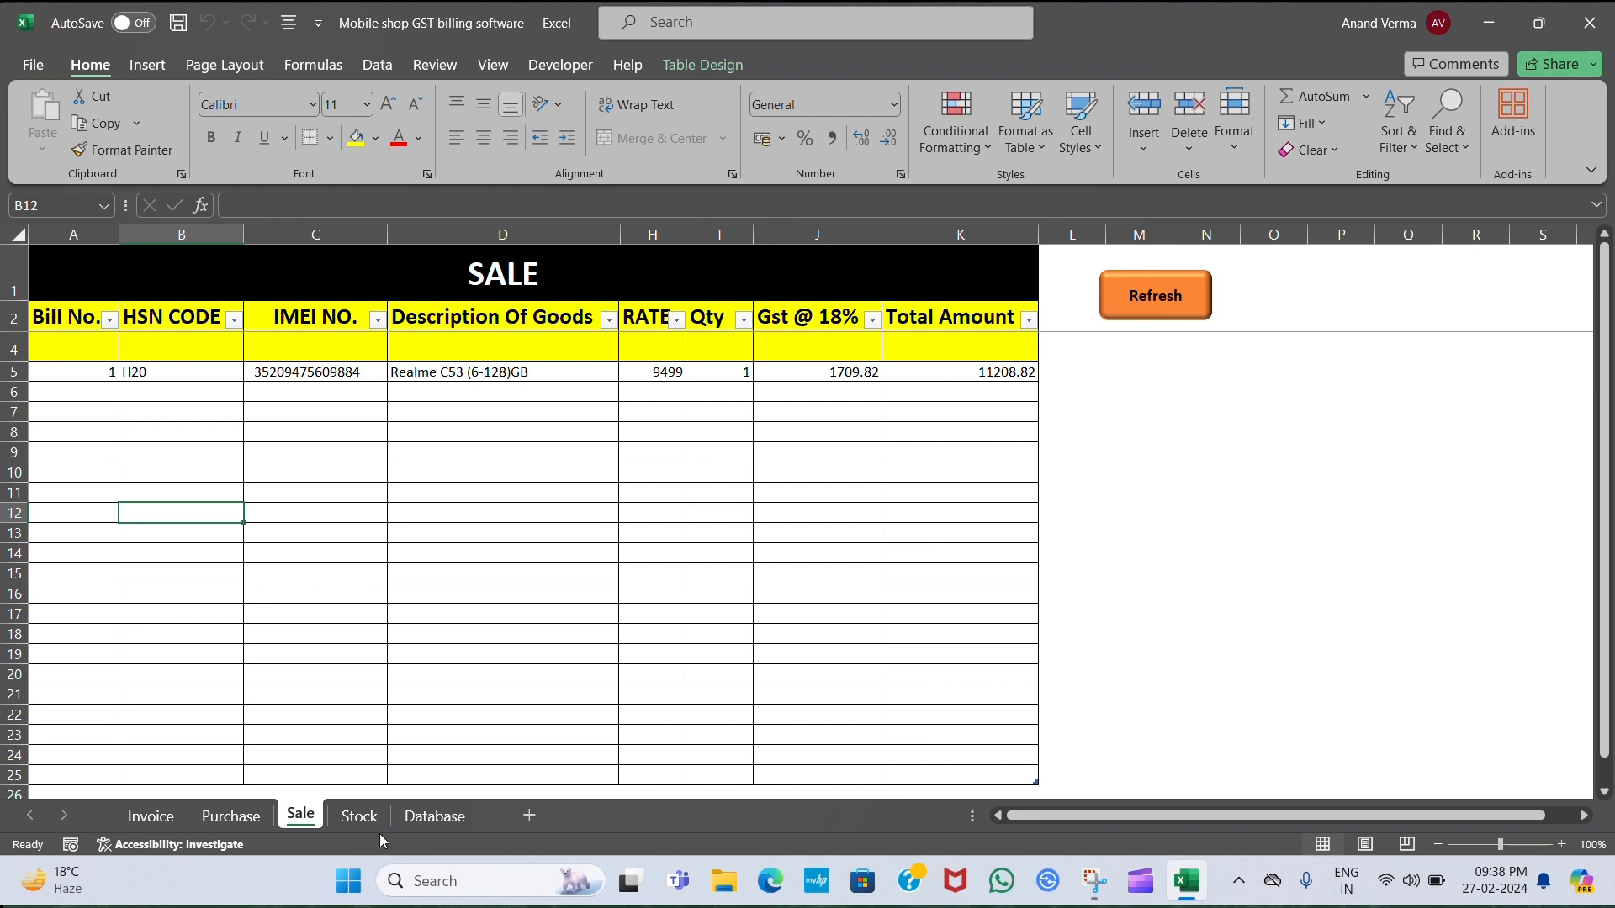
{"action": "left_click", "coordinate": [353, 817]}
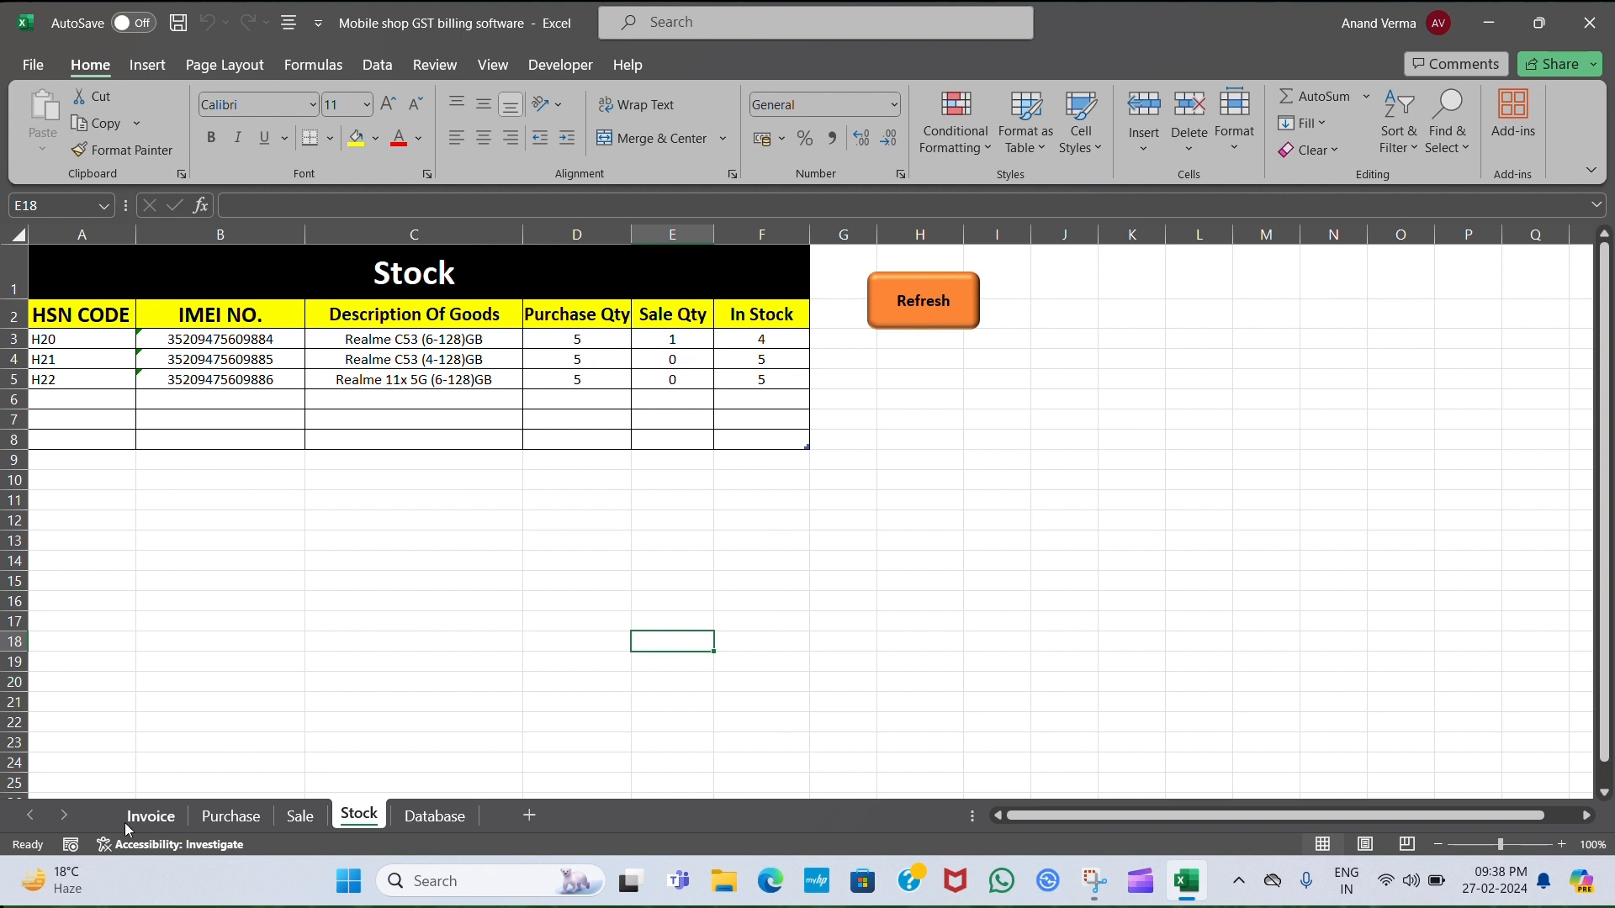
{"action": "left_click", "coordinate": [156, 814]}
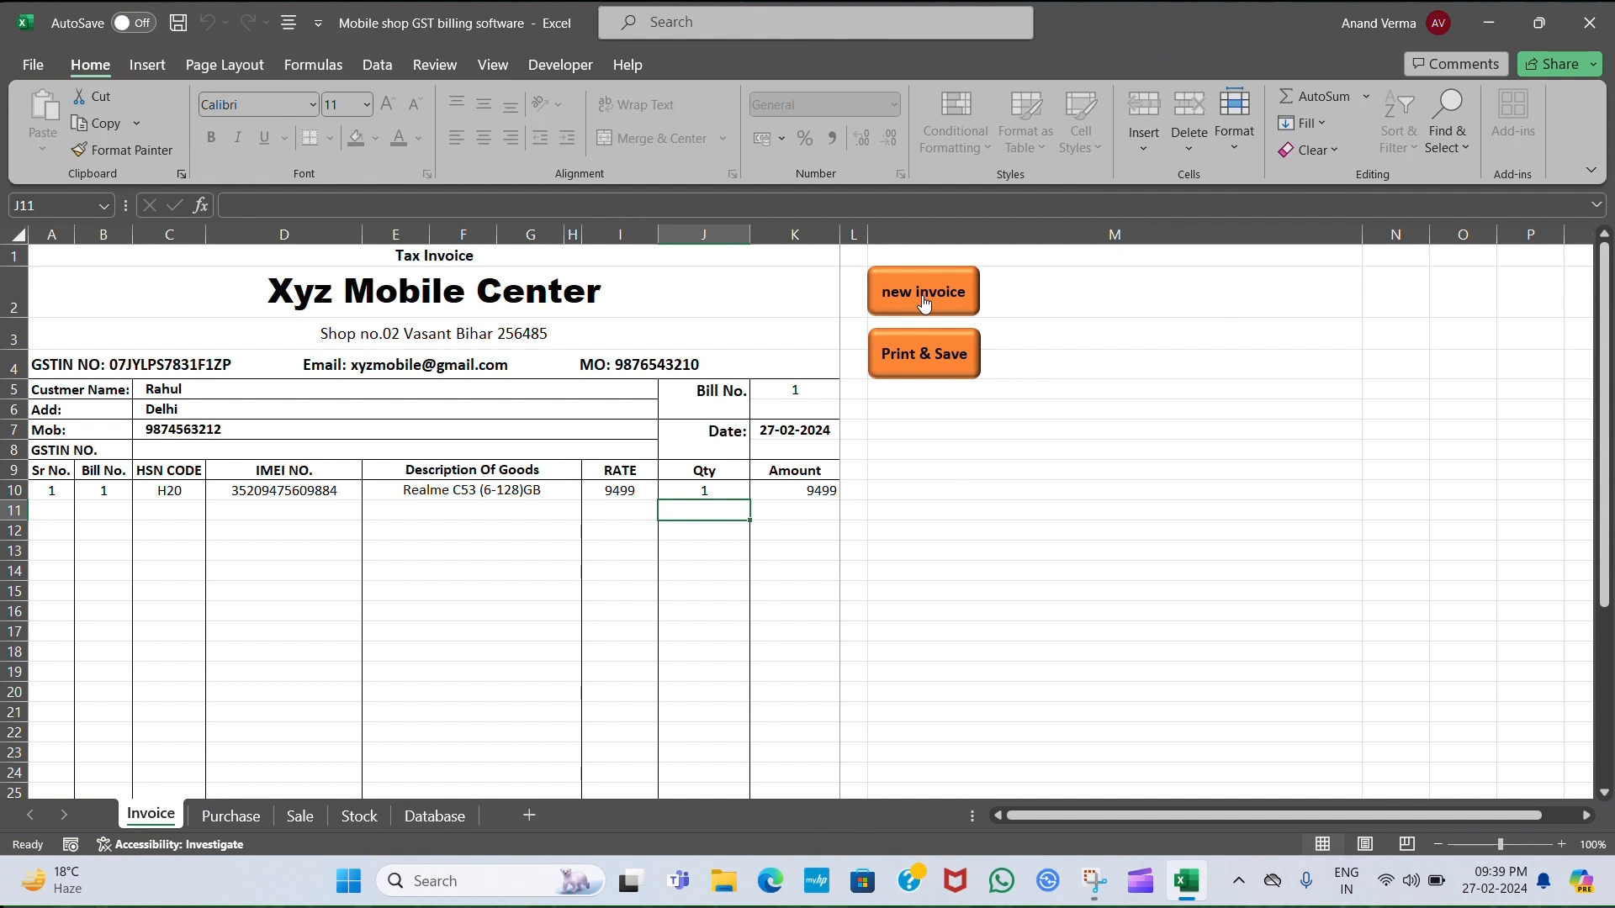
Clear the form to a blank Bill No. 2, then close Excel, saving the workbook.
{"action": "left_click", "coordinate": [922, 299]}
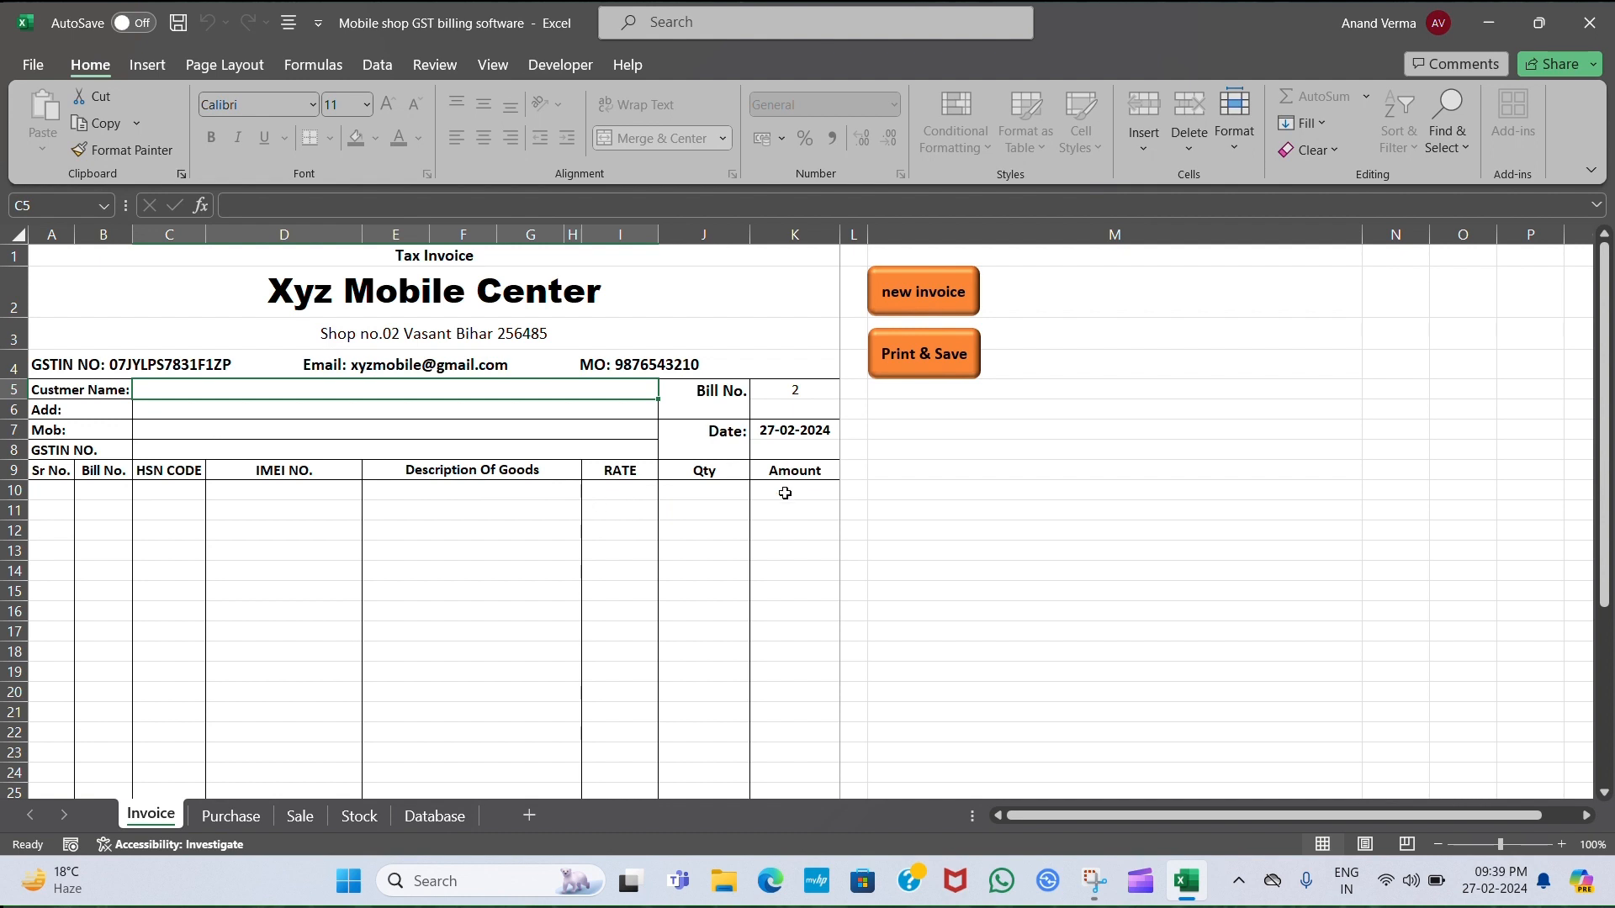
{"action": "scroll", "coordinate": [785, 493], "scroll_direction": "down", "scroll_amount": 1}
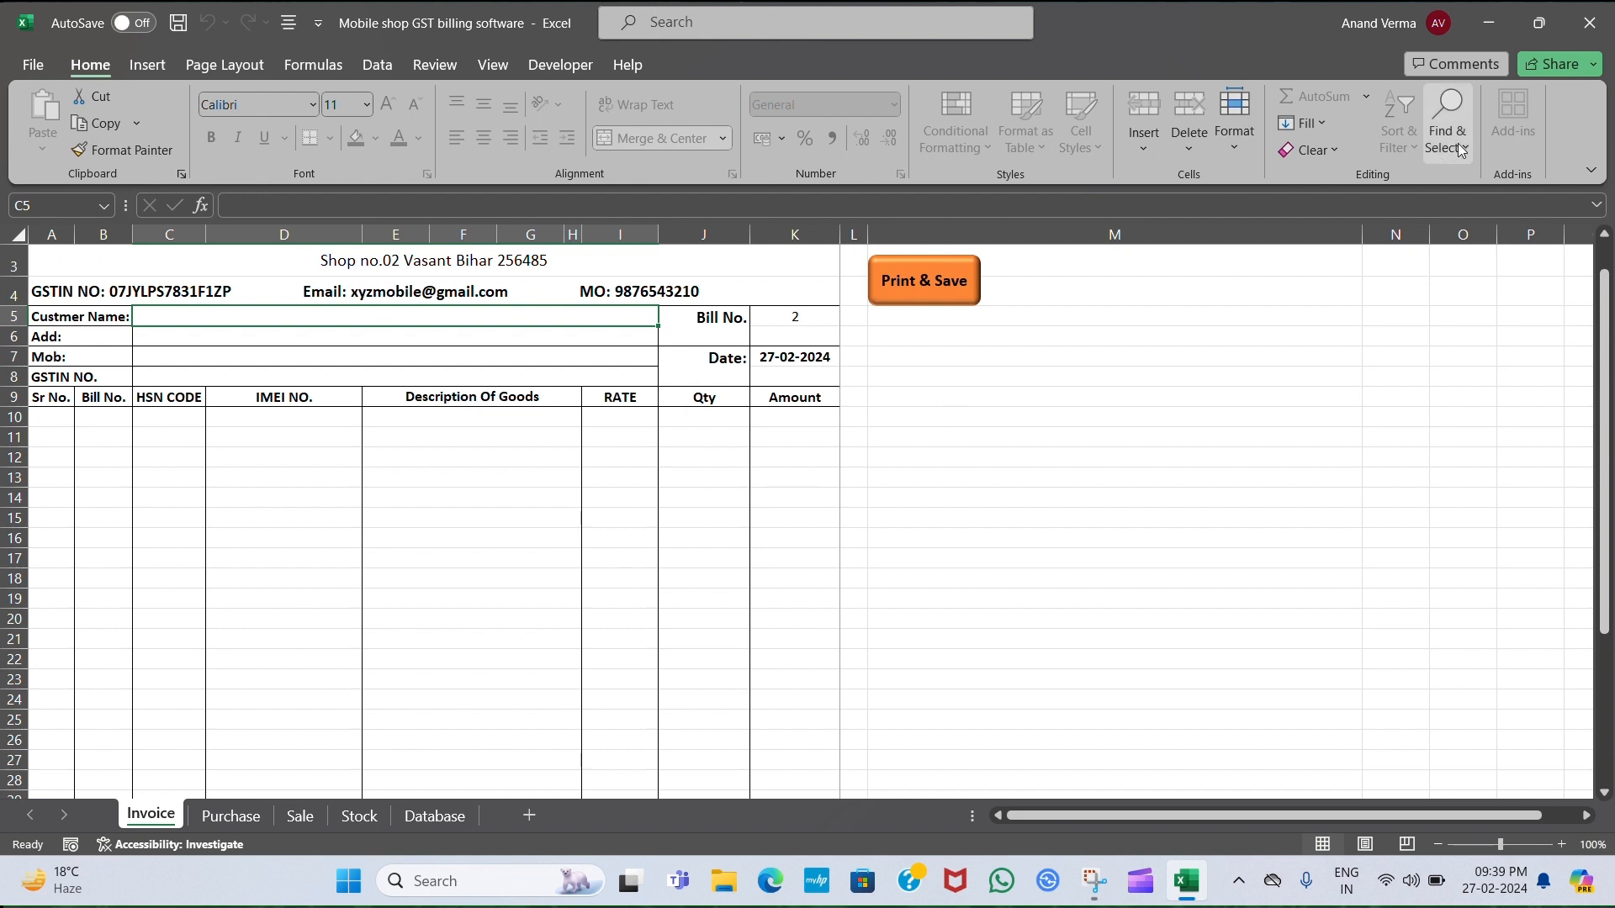
{"action": "left_click", "coordinate": [1604, 28]}
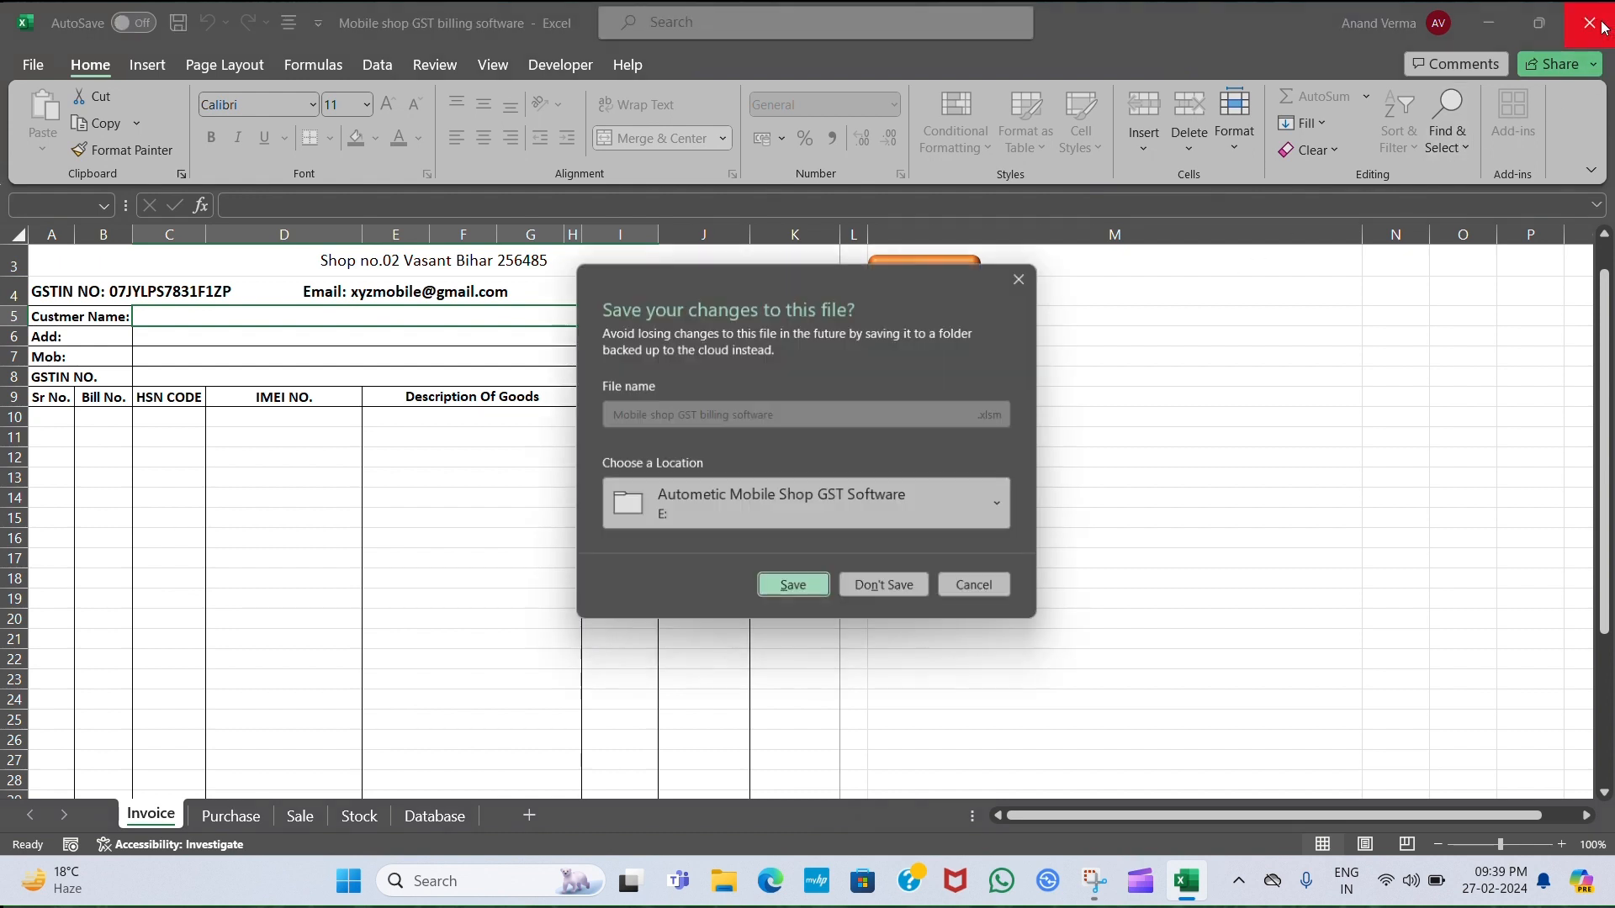
{"action": "left_click", "coordinate": [812, 590]}
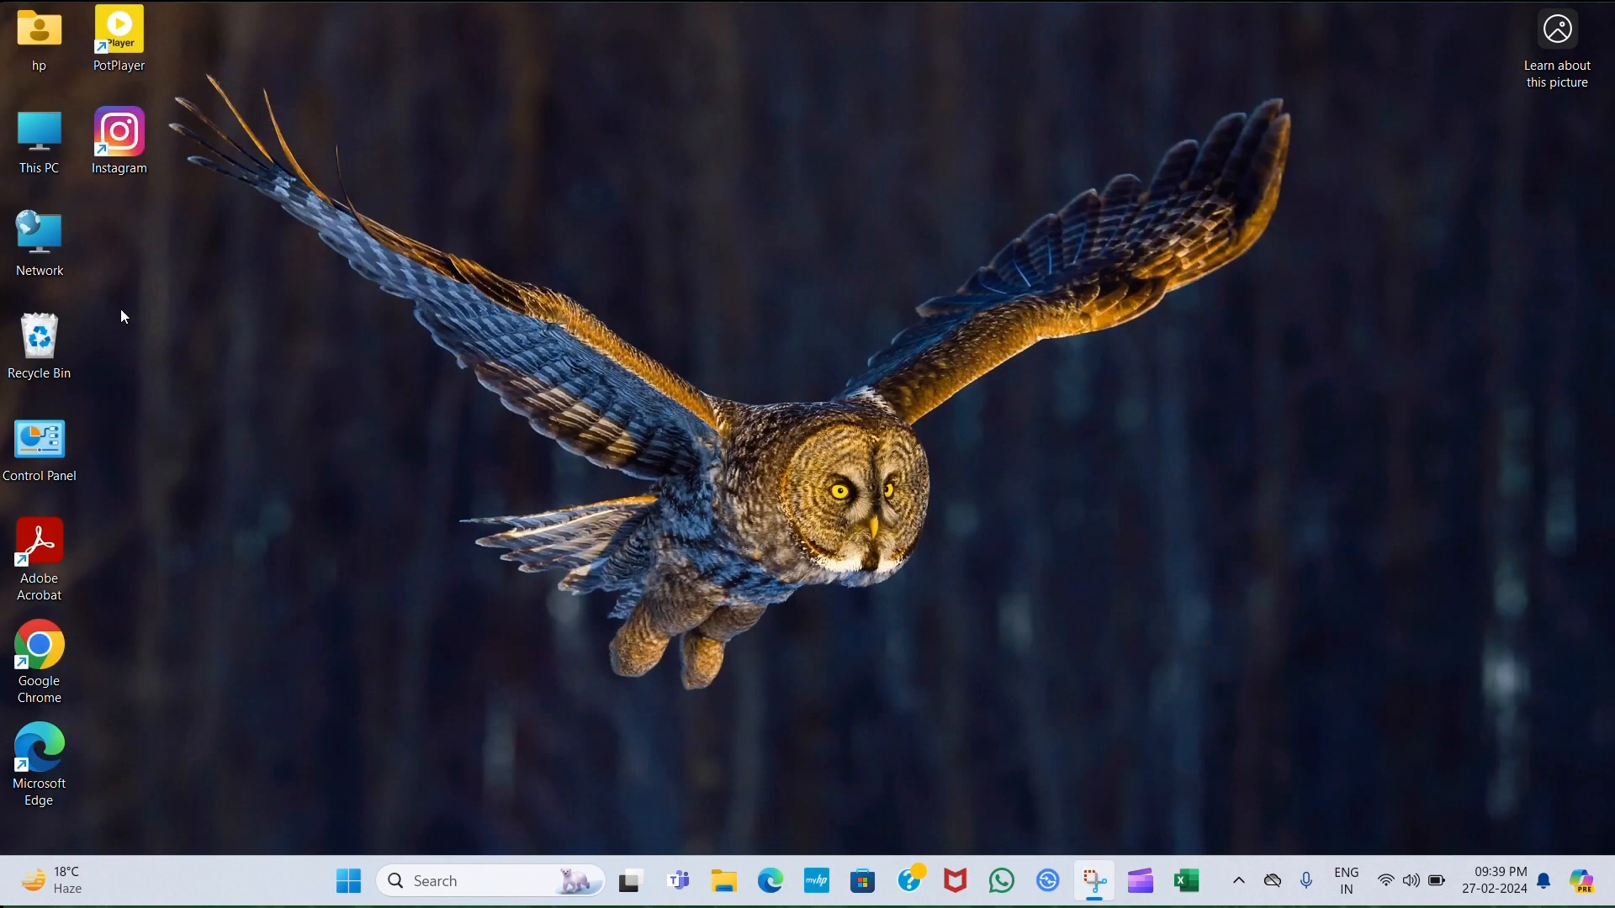
{"action": "double_click", "coordinate": [59, 180]}
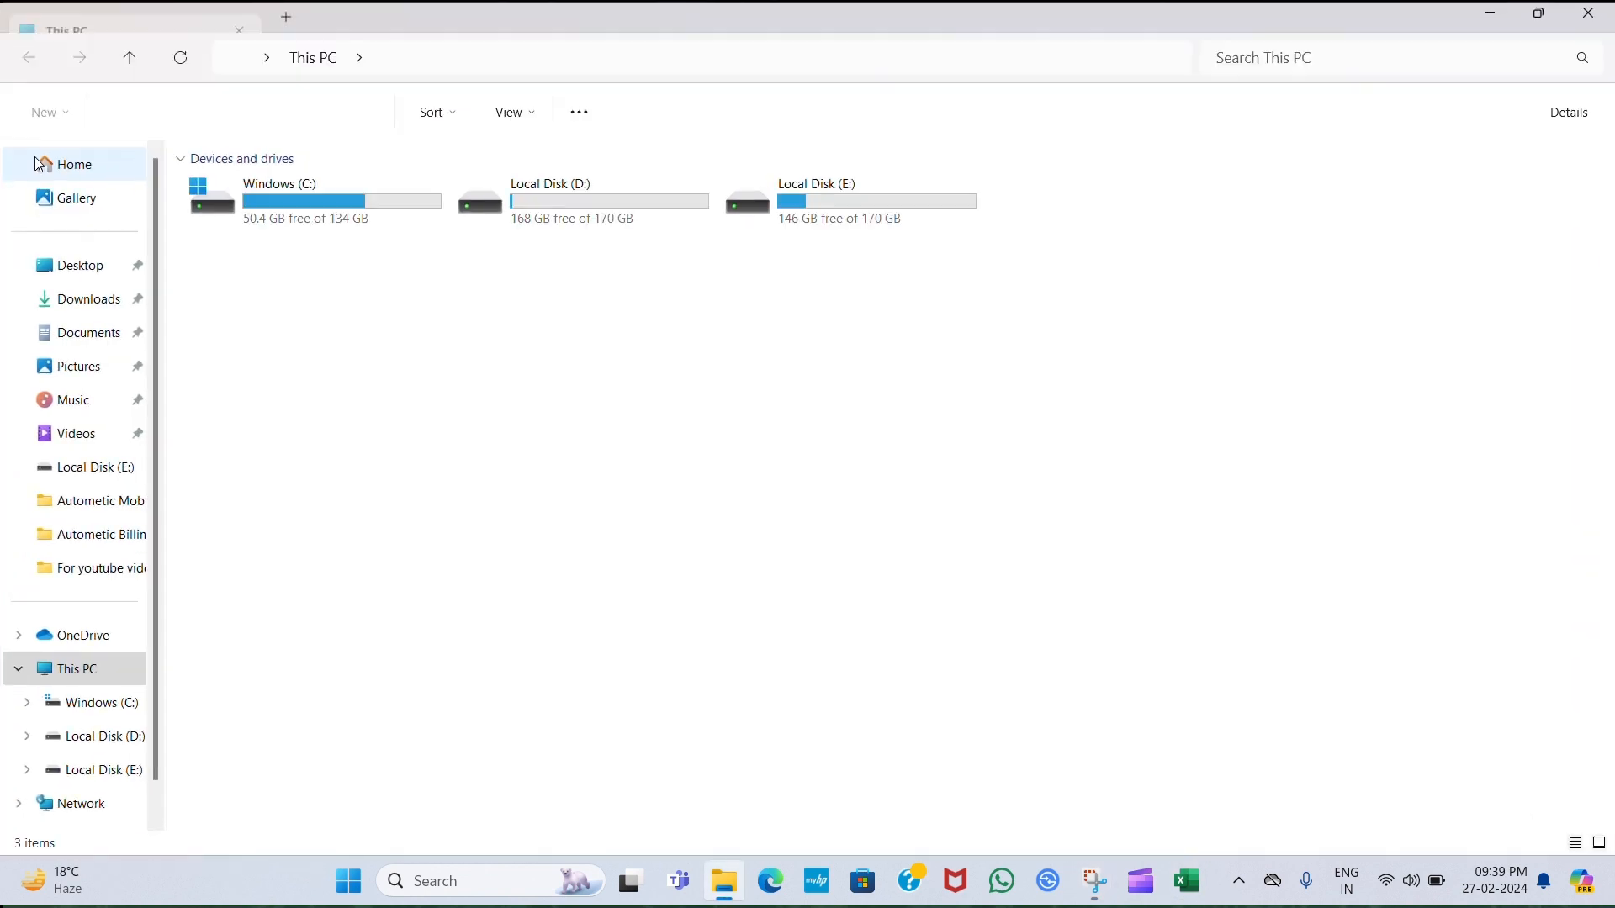
{"action": "double_click", "coordinate": [819, 200]}
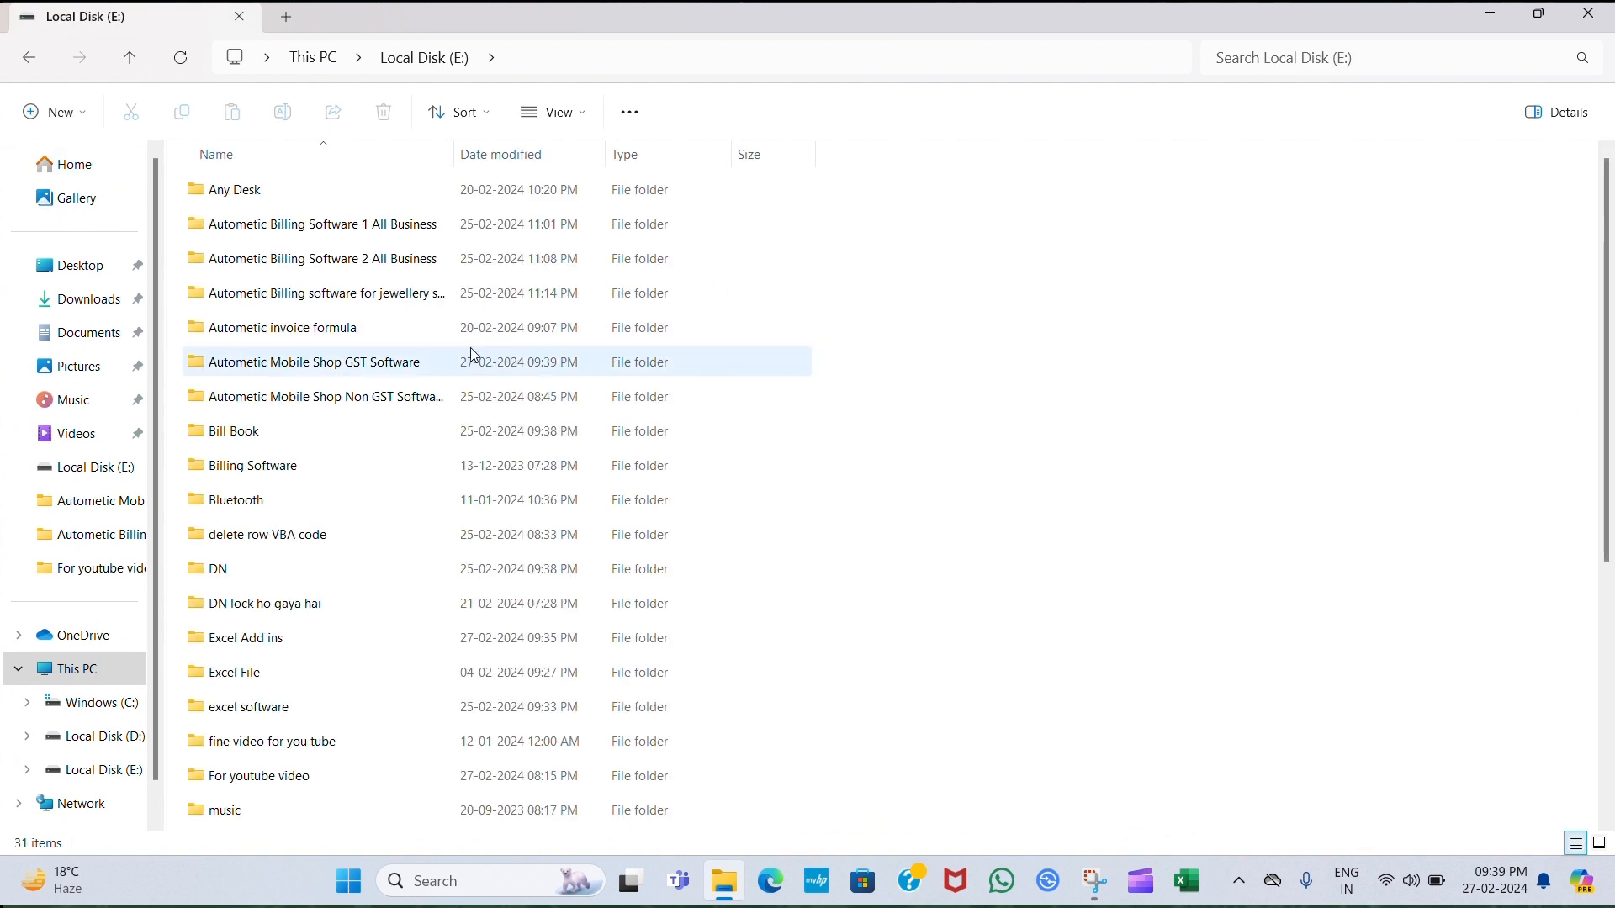
{"action": "double_click", "coordinate": [472, 355]}
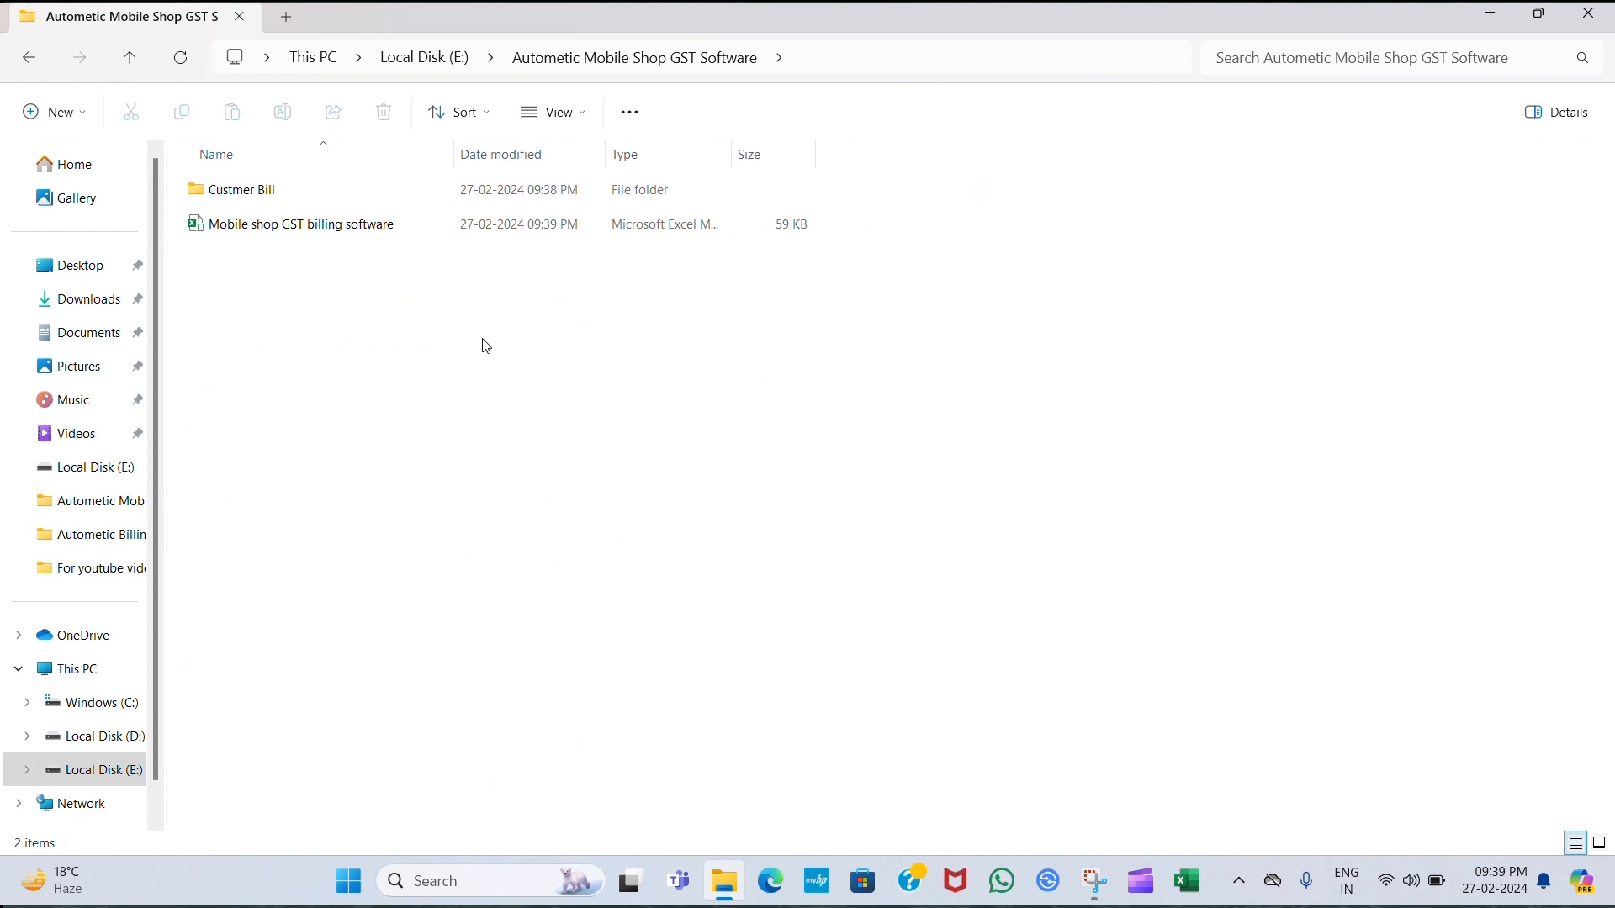
{"action": "double_click", "coordinate": [531, 192]}
{"action": "double_click", "coordinate": [533, 194]}
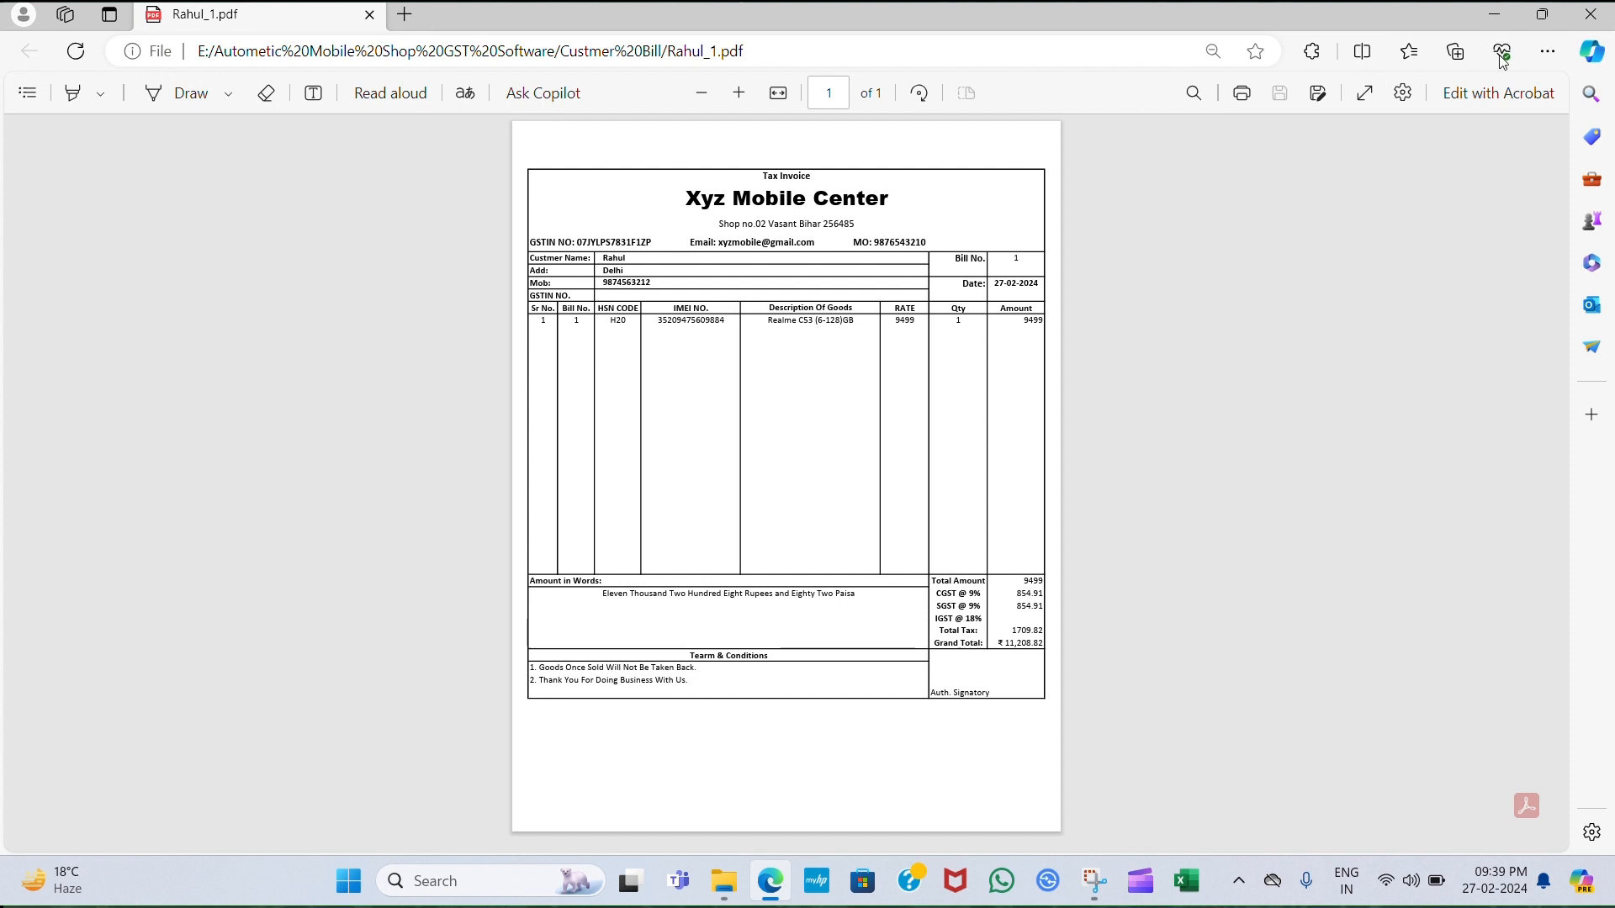
{"action": "left_click", "coordinate": [1590, 14]}
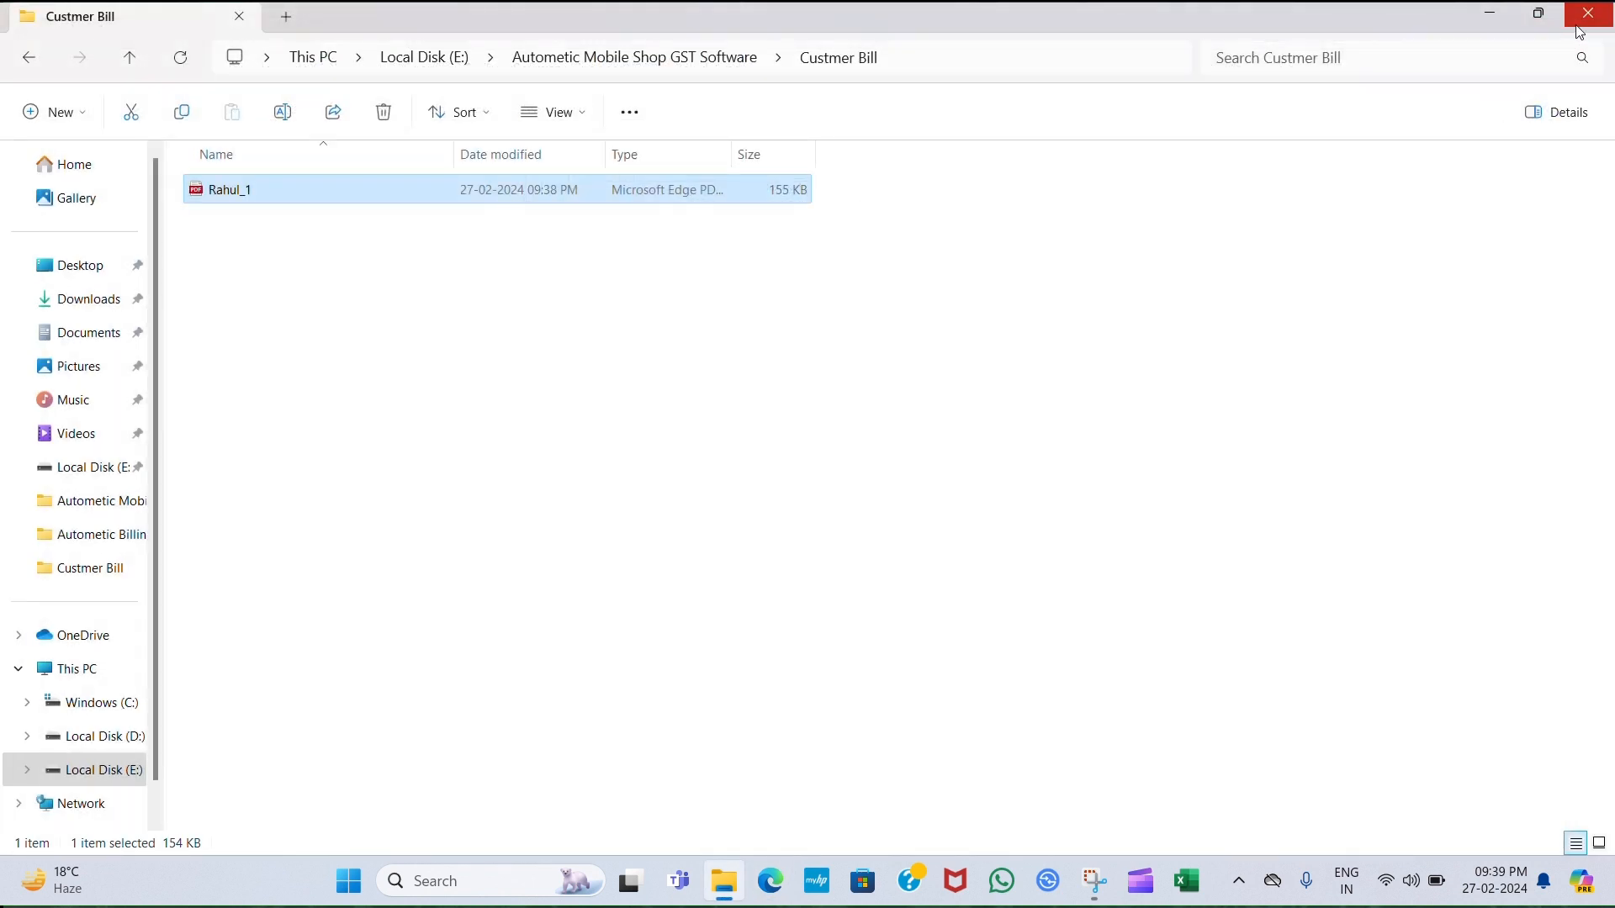
{"action": "left_click", "coordinate": [1586, 15]}
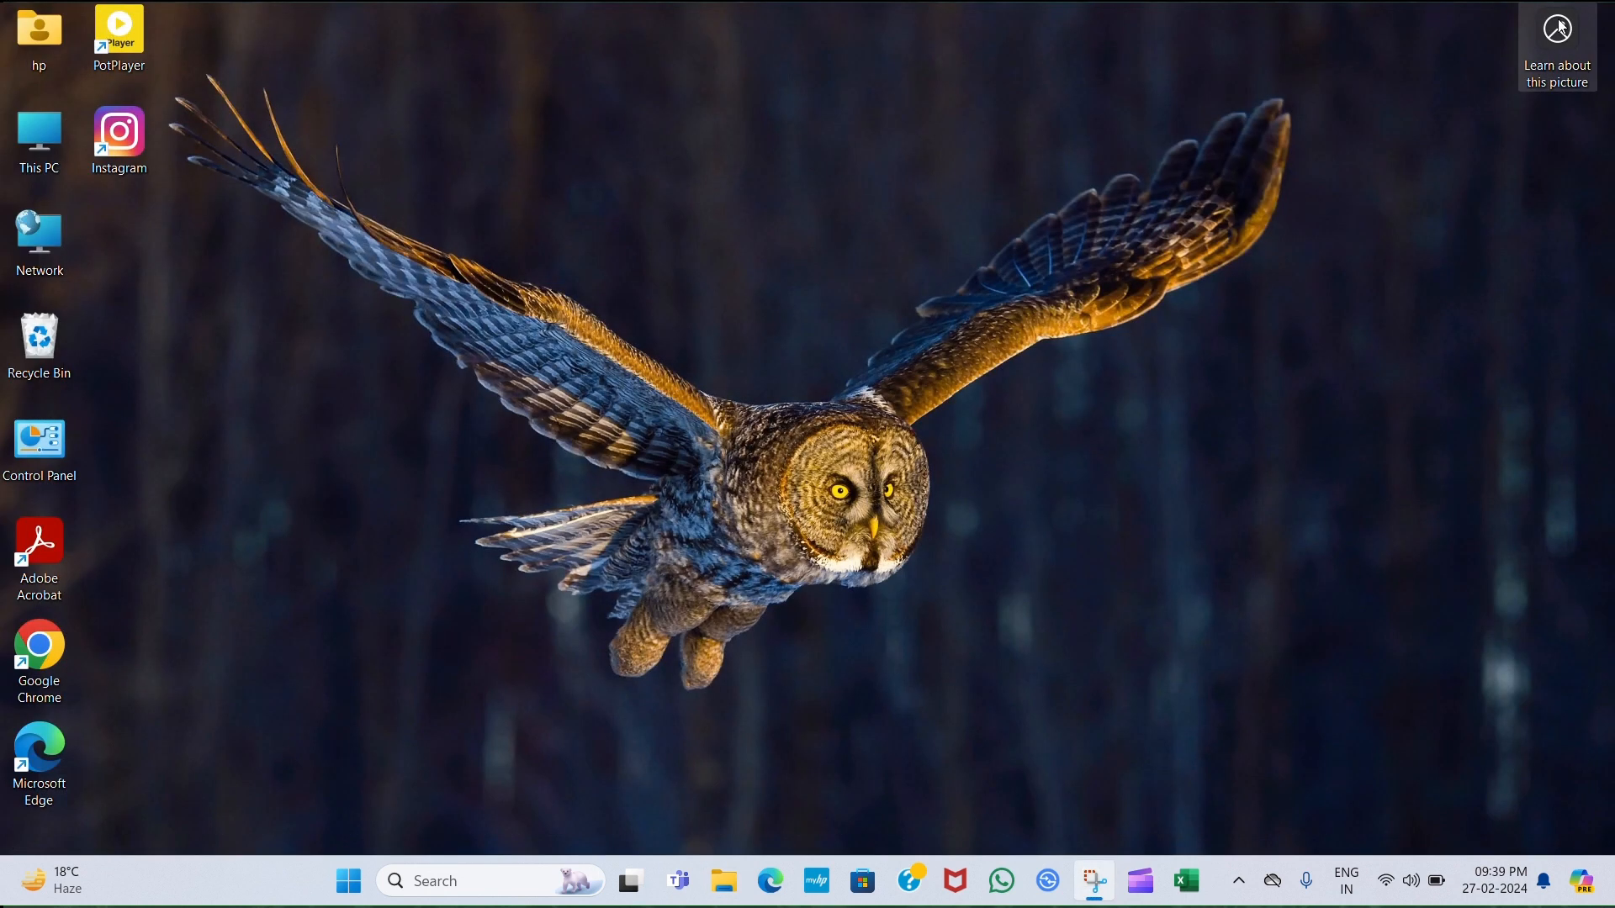